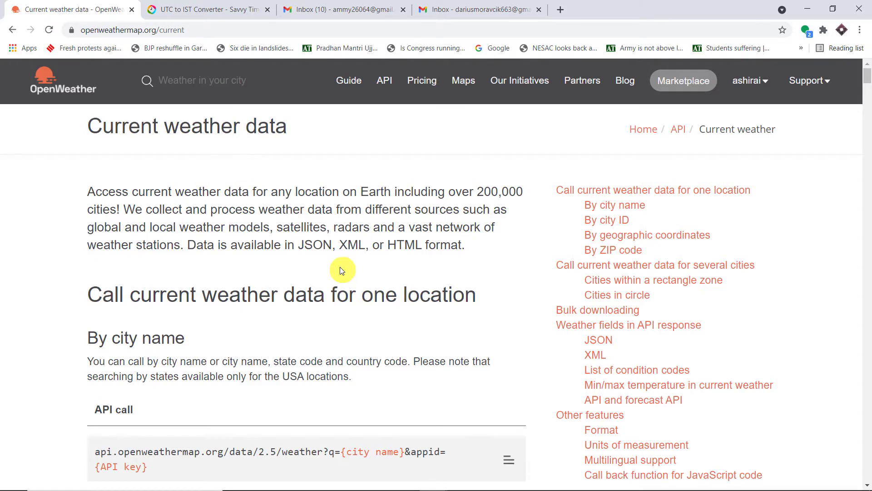
Open the newest Weather Today report in Gmail, then return to the OpenWeather current weather page.
{"action": "left_click", "coordinate": [342, 10]}
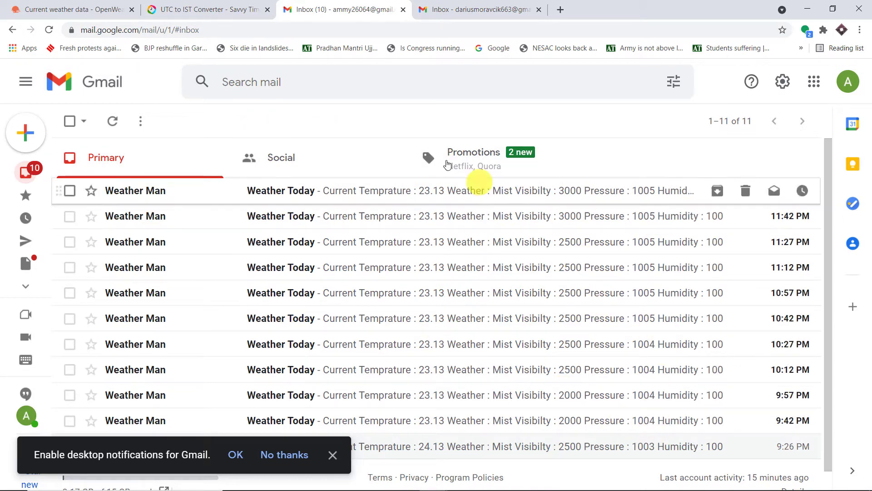
{"action": "scroll", "coordinate": [590, 314], "scroll_direction": "down", "scroll_amount": 2}
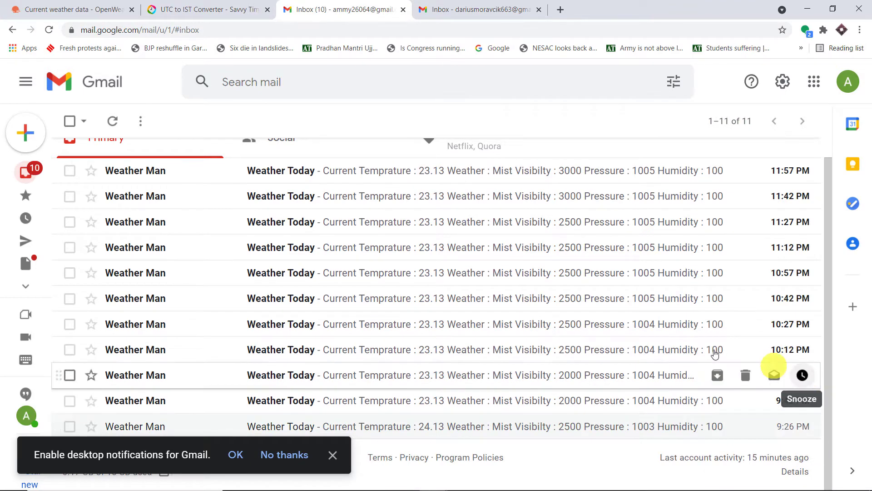
{"action": "scroll", "coordinate": [523, 240], "scroll_direction": "up", "scroll_amount": 2}
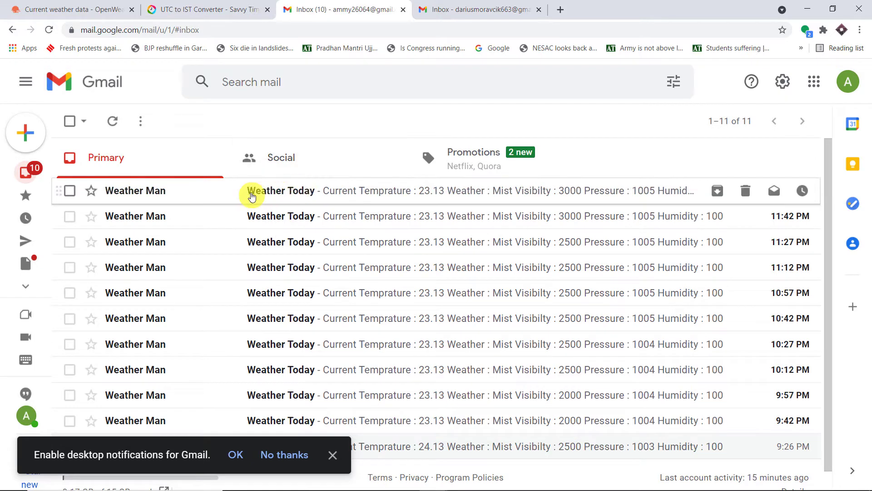
{"action": "left_click", "coordinate": [331, 191]}
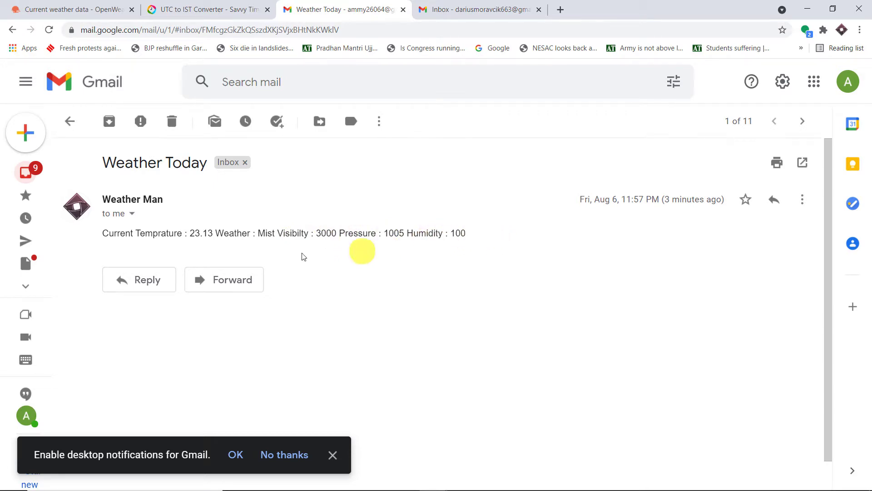
{"action": "left_click", "coordinate": [87, 10]}
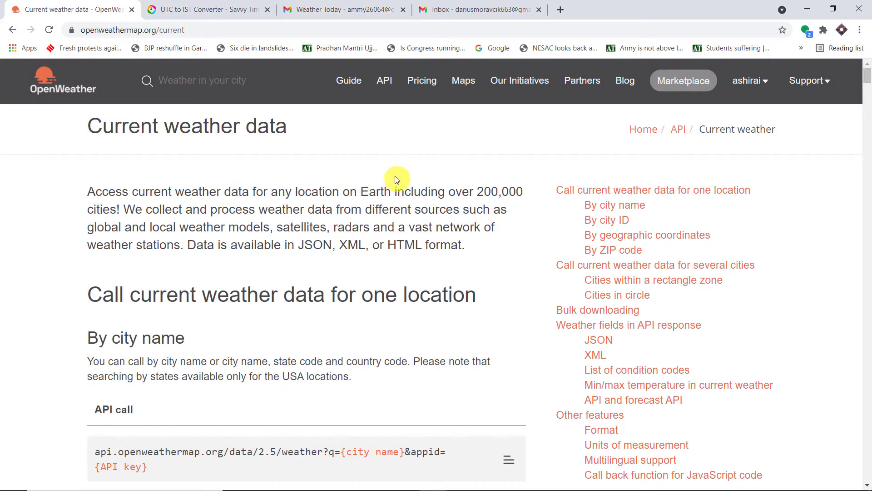
Switch back to the Weather Today email showing temperature 23.13, mist and humidity 100.
{"action": "left_click", "coordinate": [368, 5]}
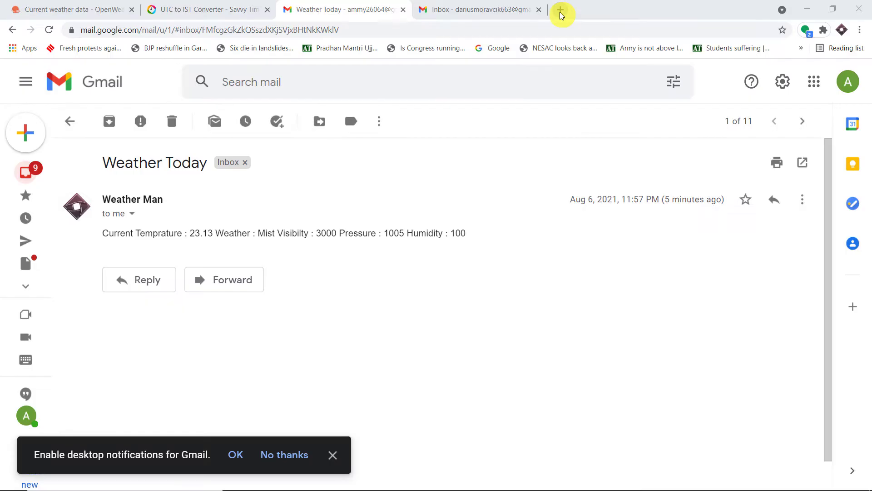
Load pabbly.com in a new tab, sign in, and scroll to the Connect card on All Apps.
{"action": "left_click", "coordinate": [559, 12]}
{"action": "type", "text": "pabbly.com"}
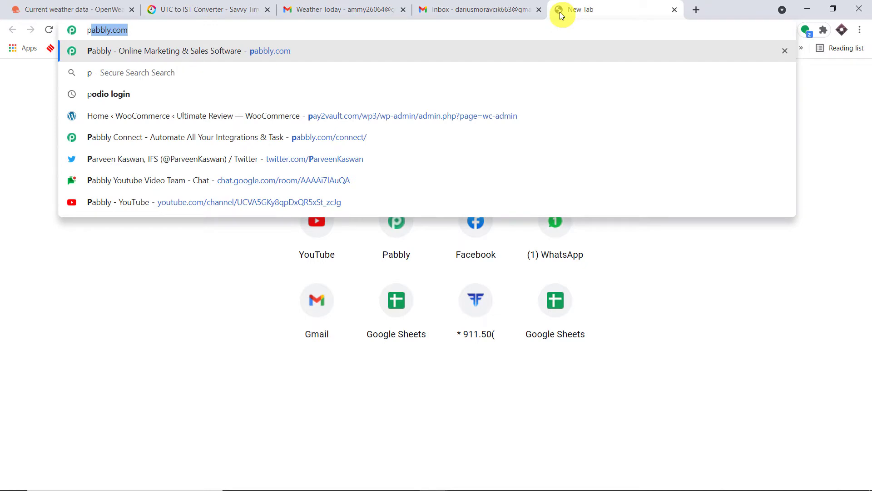
{"action": "key", "text": "Return"}
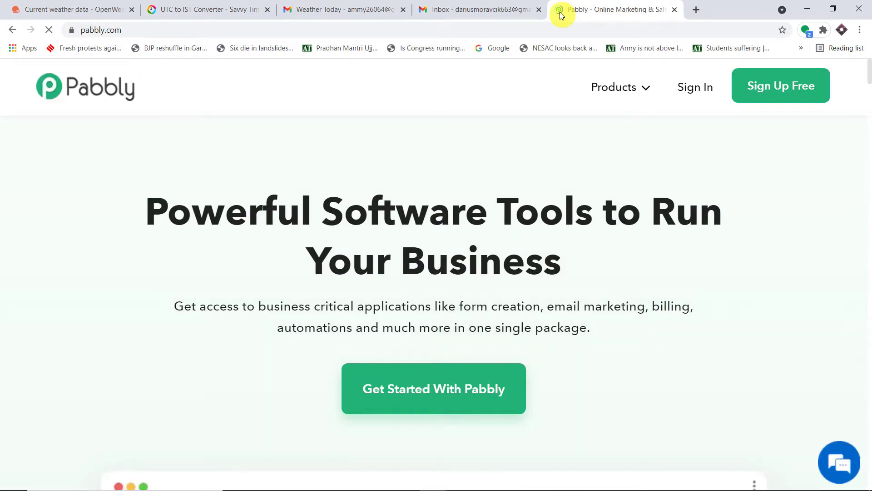
{"action": "left_click", "coordinate": [793, 99]}
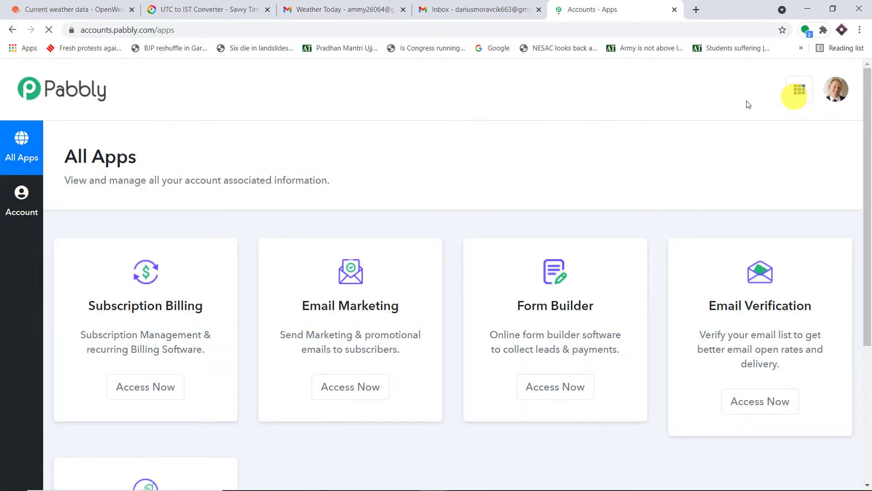
{"action": "scroll", "coordinate": [640, 182], "scroll_direction": "down", "scroll_amount": 5}
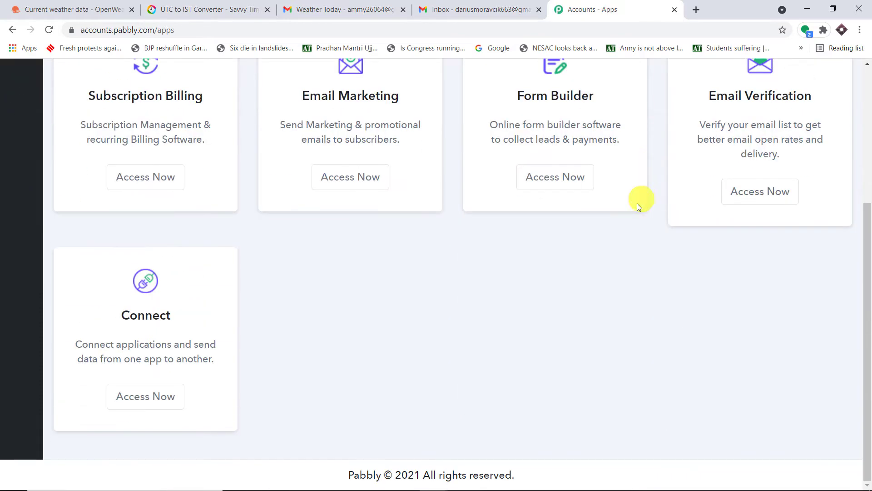
Launch Pabbly Connect and create the 'Weather Reports Everyday' workflow, then return to Gmail.
{"action": "left_click", "coordinate": [156, 400]}
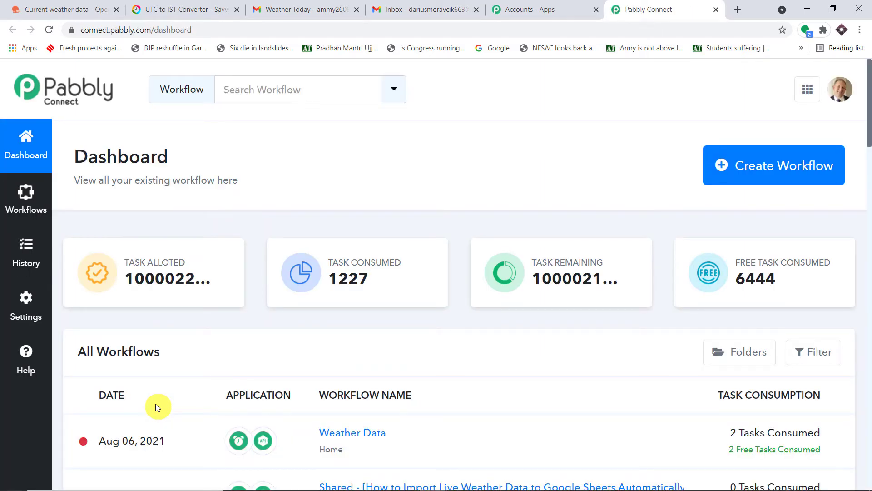
{"action": "left_click", "coordinate": [759, 167]}
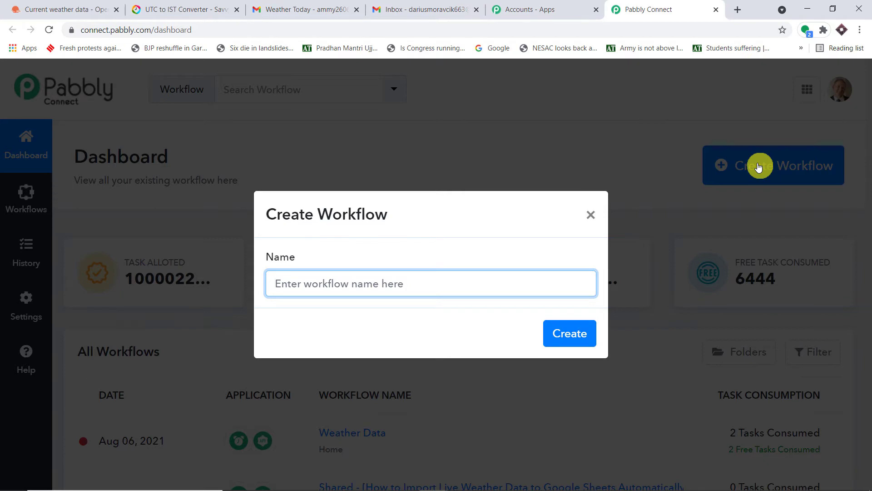
{"action": "type", "text": "Weathe"}
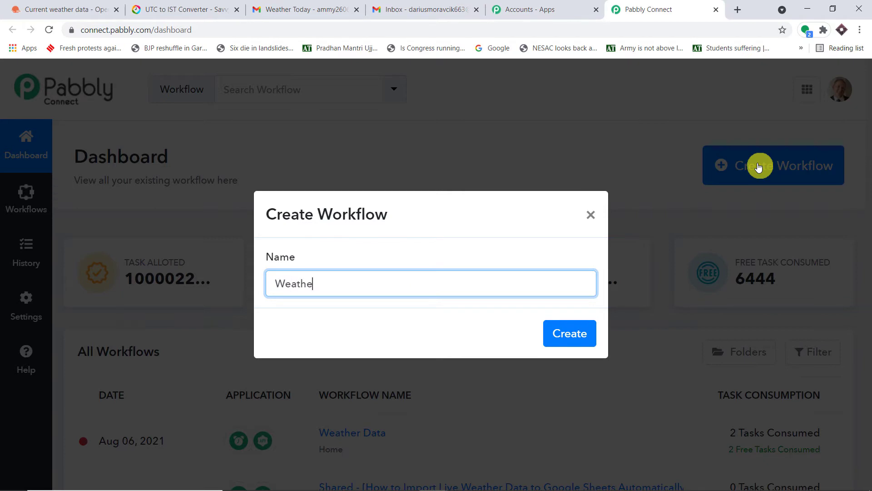
{"action": "type", "text": "r Reports Everday"}
{"action": "key", "text": "BackSpace"}
{"action": "key", "text": "BackSpace"}
{"action": "key", "text": "BackSpace"}
{"action": "type", "text": "yday"}
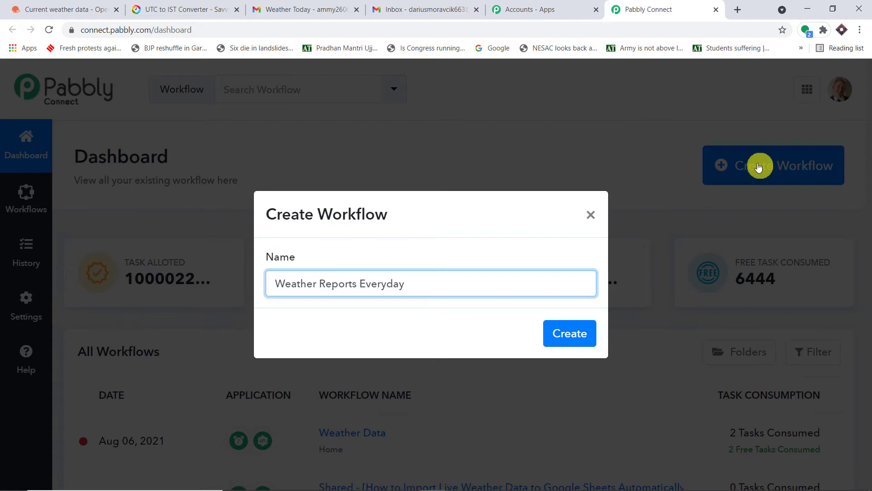
{"action": "left_click", "coordinate": [577, 333]}
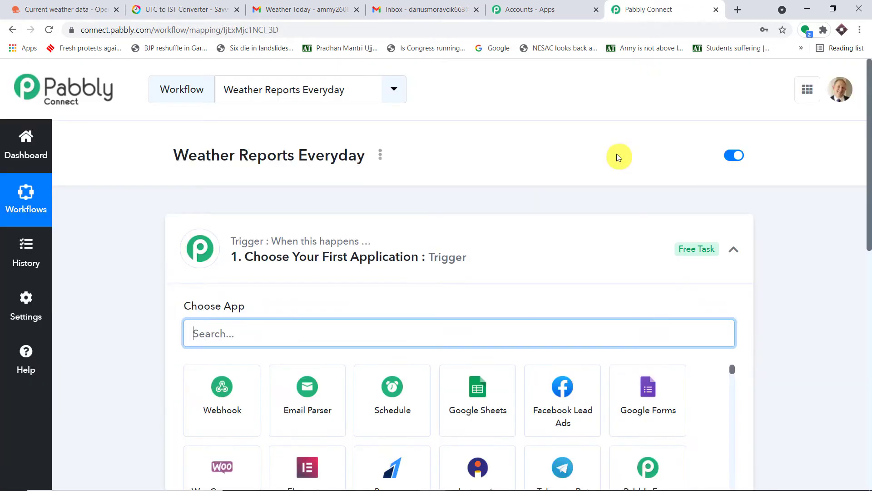
{"action": "left_click", "coordinate": [520, 241]}
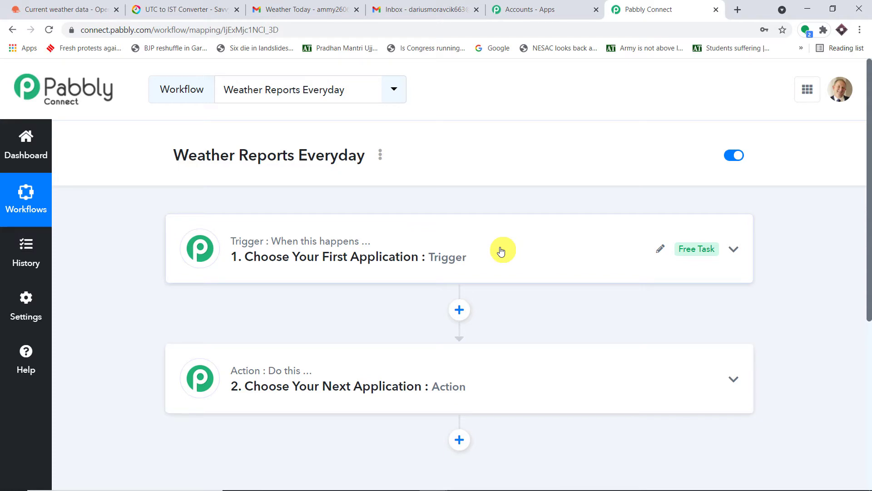
{"action": "left_click", "coordinate": [272, 9]}
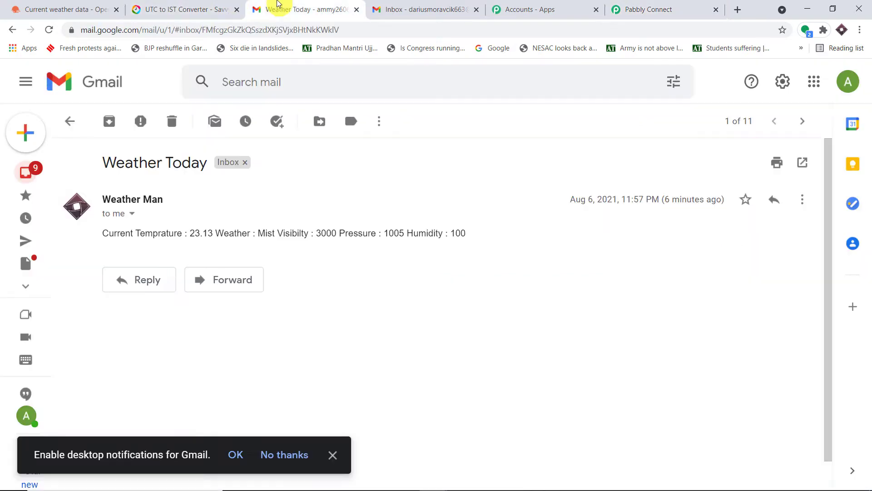
Browse the Gmail inbox of Weather Today reports, then return to the Pabbly Connect editor.
{"action": "left_click", "coordinate": [71, 120]}
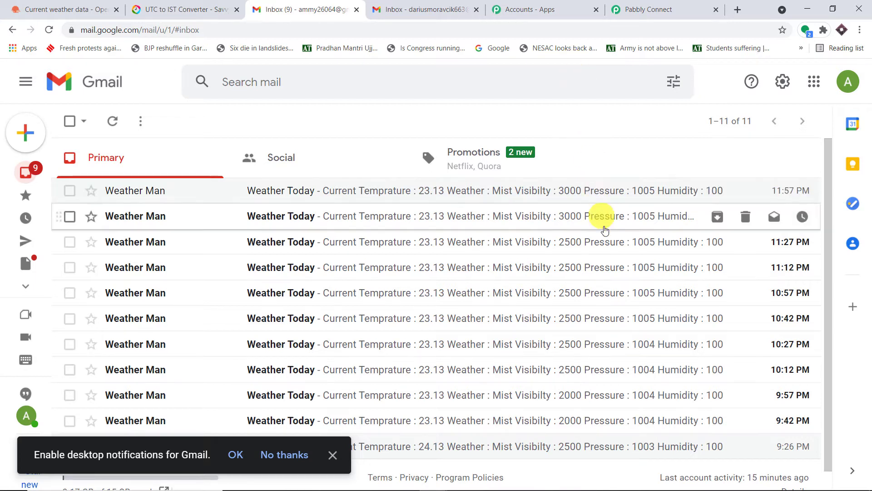
{"action": "scroll", "coordinate": [636, 272], "scroll_direction": "down", "scroll_amount": 1}
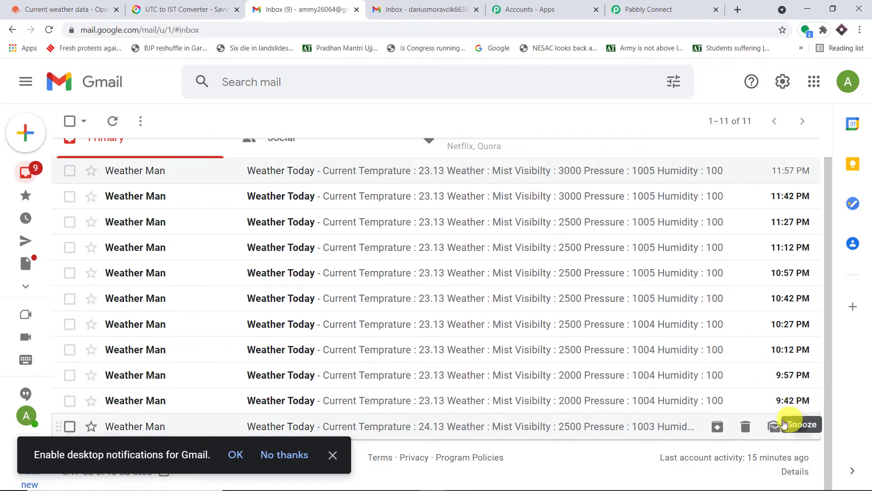
{"action": "scroll", "coordinate": [787, 281], "scroll_direction": "up", "scroll_amount": 1}
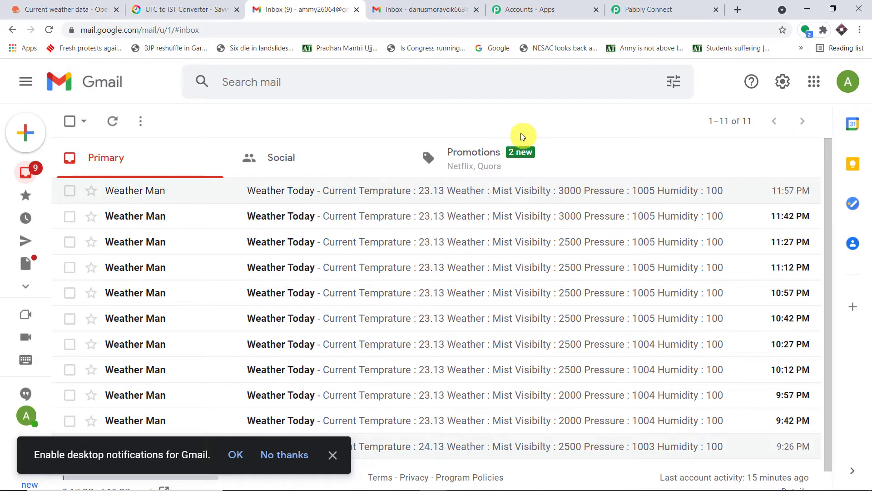
{"action": "left_click", "coordinate": [649, 10]}
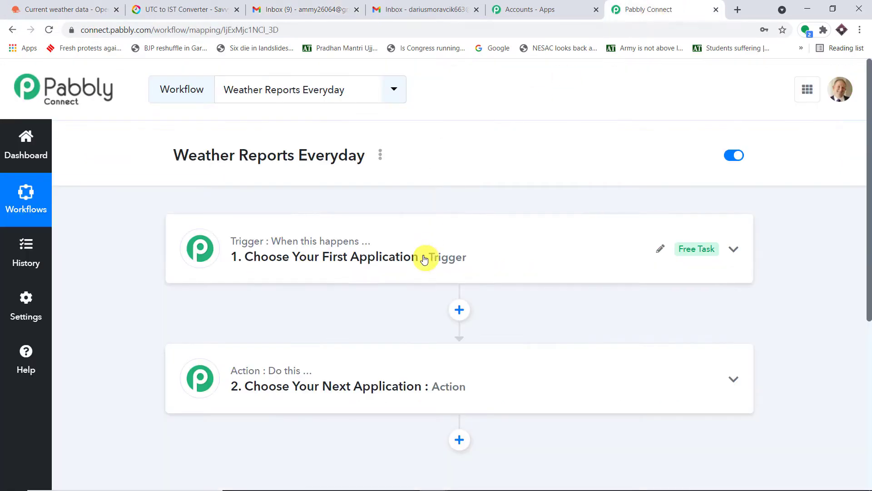
Choose Schedule by Pabbly as the trigger app, running at regular 15-minute intervals.
{"action": "left_click", "coordinate": [431, 253]}
{"action": "scroll", "coordinate": [430, 253], "scroll_direction": "down", "scroll_amount": 3}
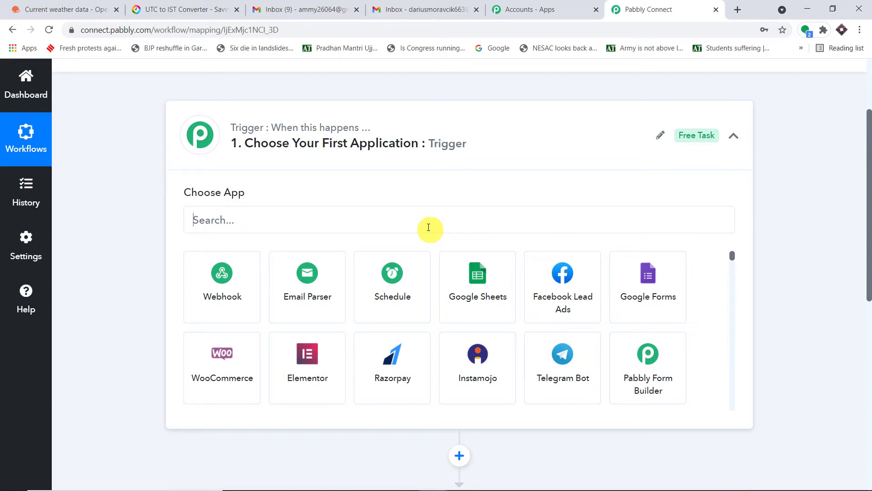
{"action": "left_click", "coordinate": [428, 228]}
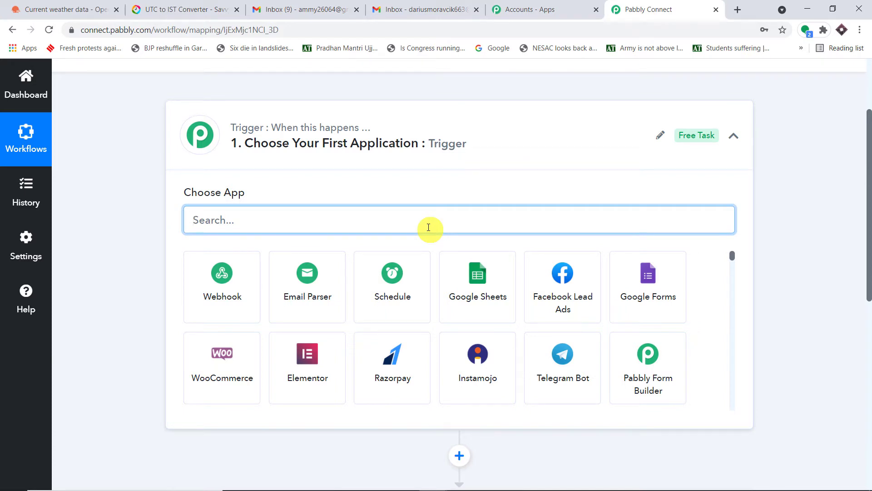
{"action": "left_click", "coordinate": [410, 274]}
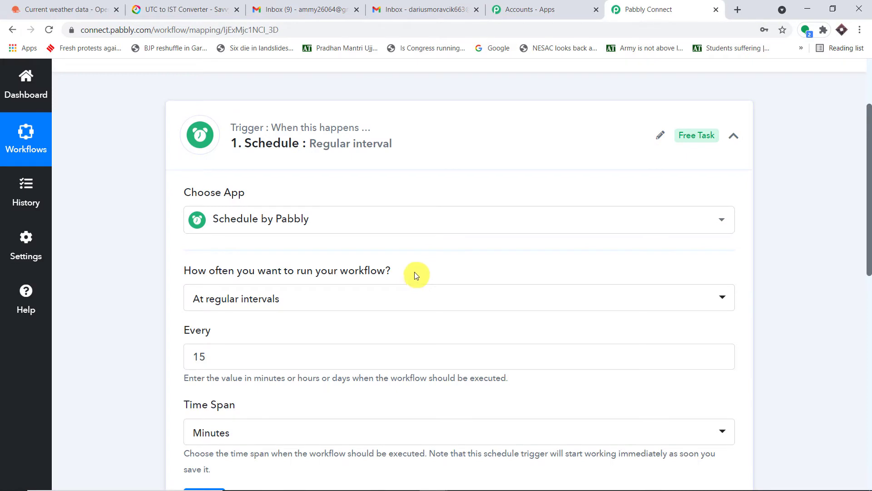
{"action": "scroll", "coordinate": [633, 171], "scroll_direction": "down", "scroll_amount": 1}
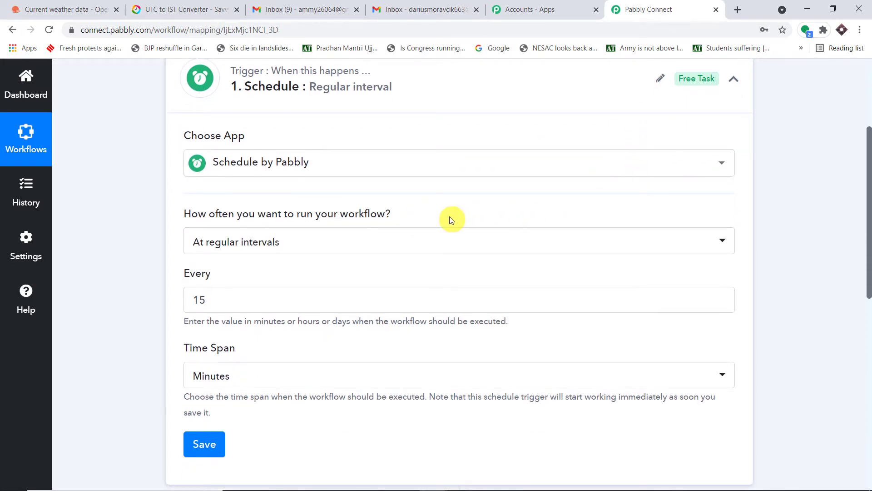
{"action": "mouse_move", "coordinate": [337, 221]}
Change the Every interval from 15 to 2, keeping Minutes as the time span.
{"action": "left_click", "coordinate": [242, 302]}
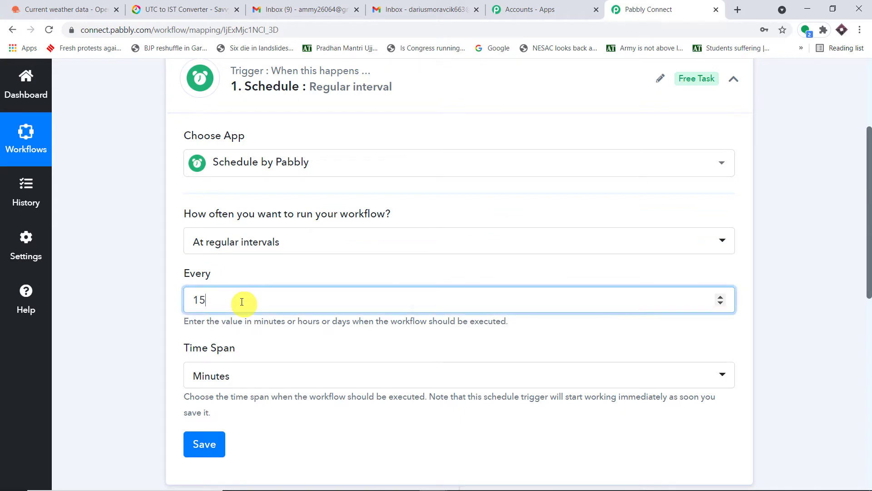
{"action": "left_click", "coordinate": [268, 375]}
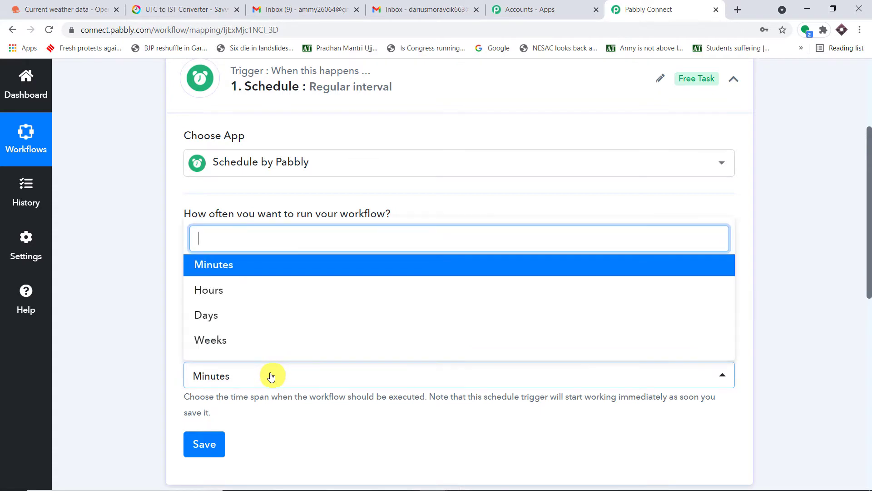
{"action": "left_click", "coordinate": [251, 389]}
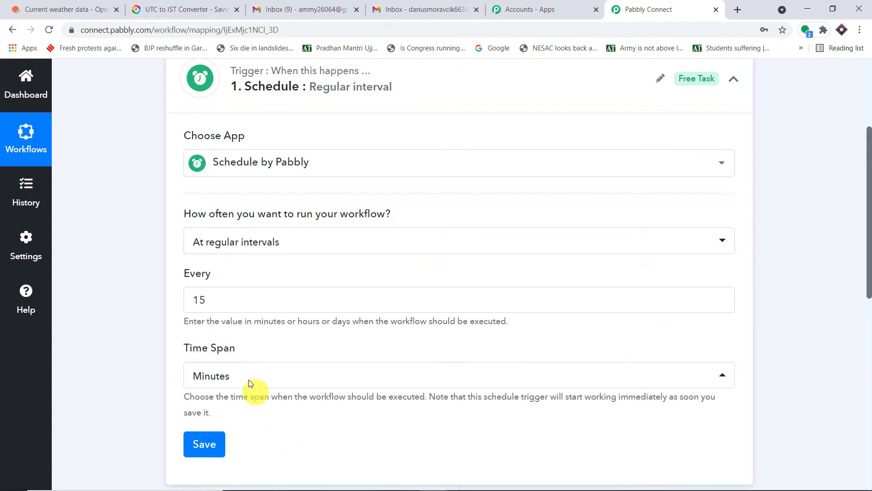
{"action": "left_click", "coordinate": [218, 298]}
{"action": "key", "text": "BackSpace"}
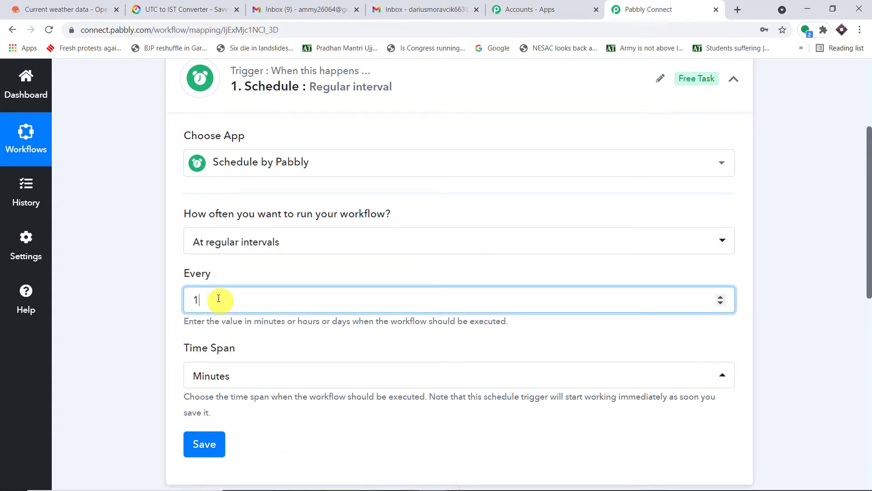
{"action": "type", "text": "5"}
{"action": "type", "text": "2"}
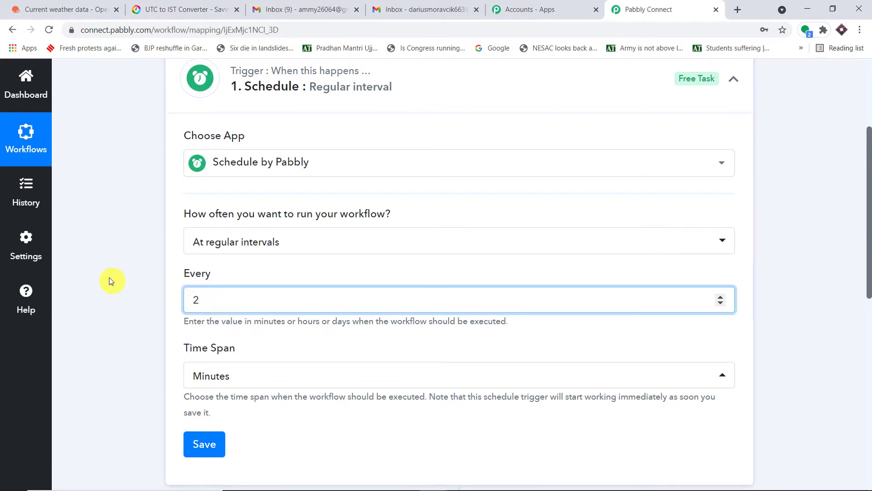
{"action": "left_click", "coordinate": [111, 278]}
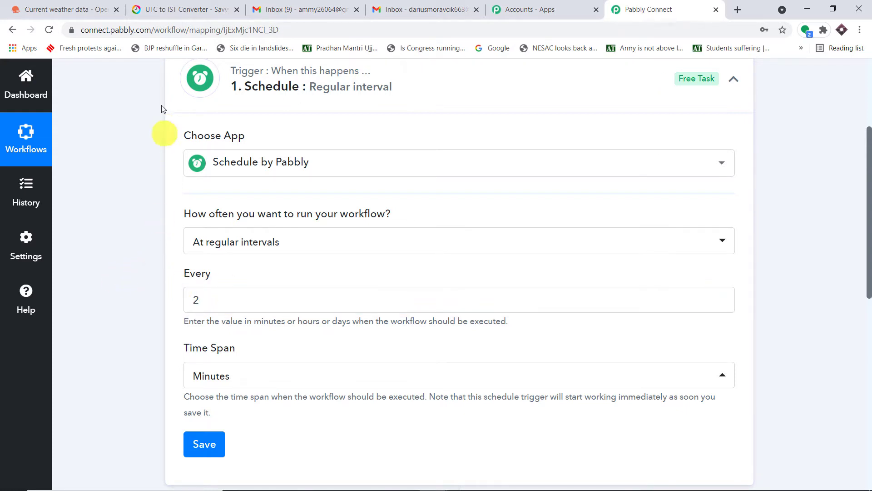
Review the received weather report emails in Gmail, then return to the schedule's run-frequency options.
{"action": "left_click", "coordinate": [268, 6]}
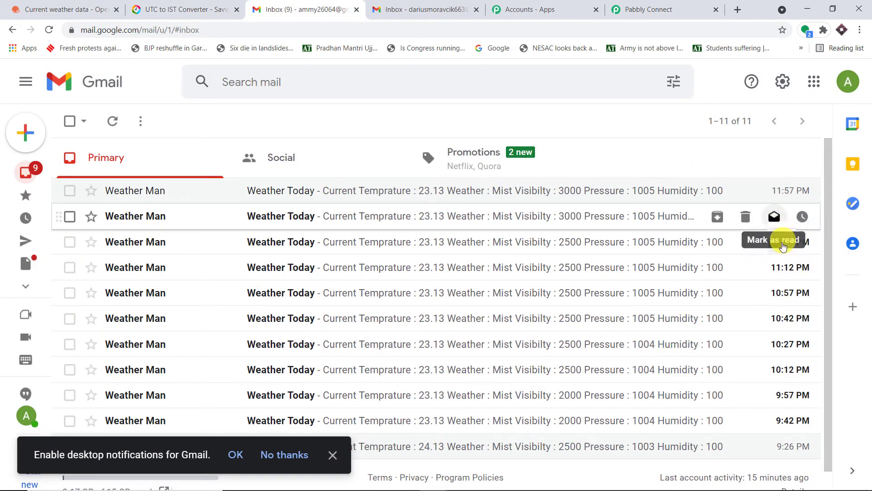
{"action": "left_click", "coordinate": [649, 9]}
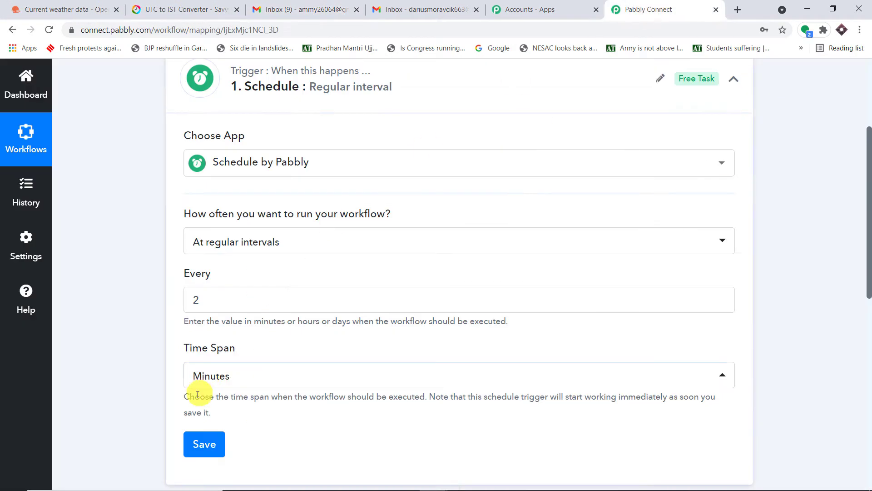
{"action": "left_click", "coordinate": [309, 7]}
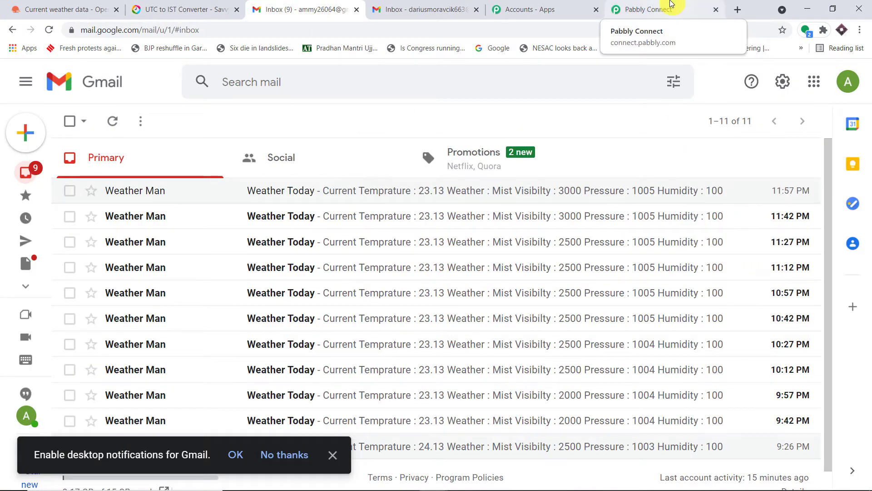
{"action": "left_click", "coordinate": [670, 6]}
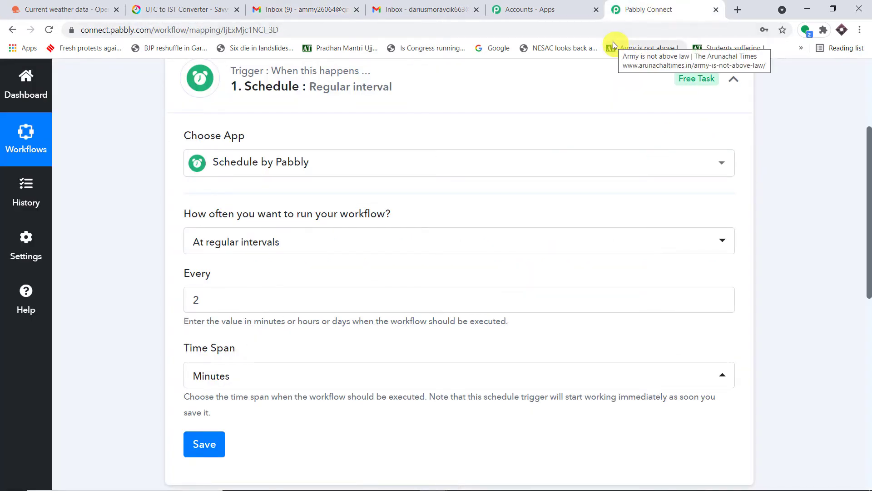
{"action": "left_click", "coordinate": [356, 236]}
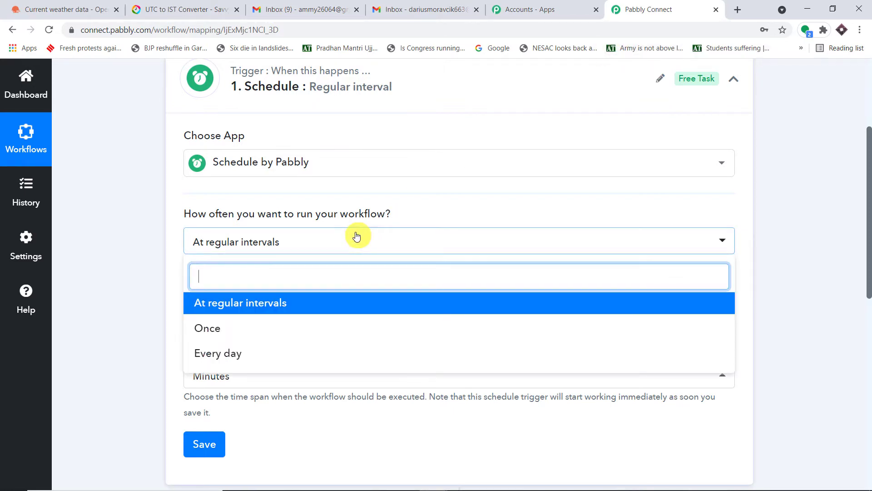
Set the schedule trigger to run Every day, defaulting to 18:34 UTC.
{"action": "left_click", "coordinate": [284, 354]}
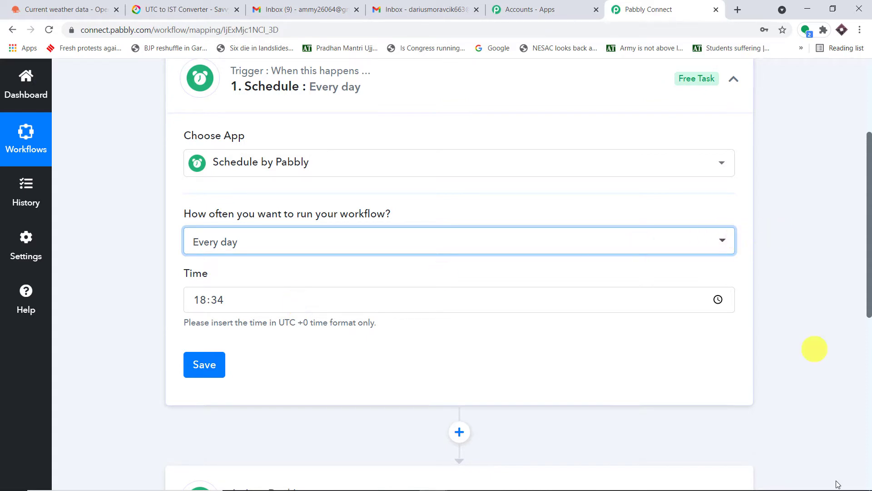
{"action": "mouse_move", "coordinate": [840, 489]}
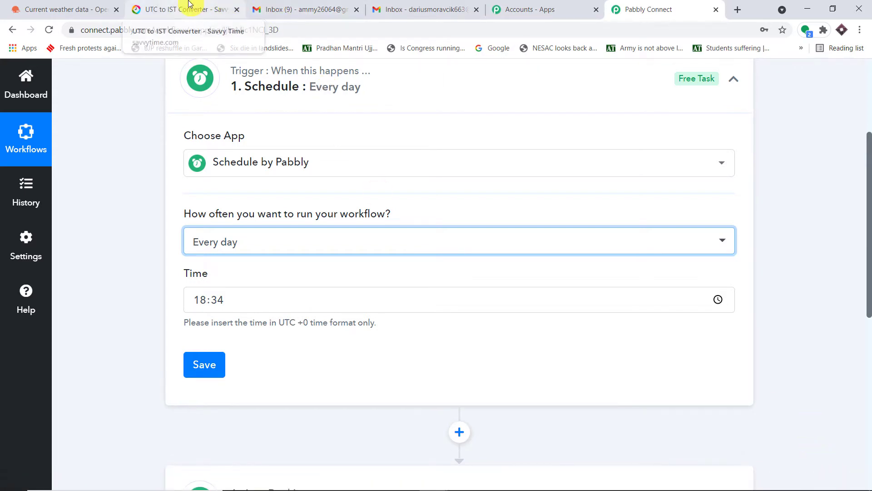
In the Savvy Time converter, enter 9:00 am IST to find it equals 3:30 am UTC.
{"action": "left_click", "coordinate": [190, 6]}
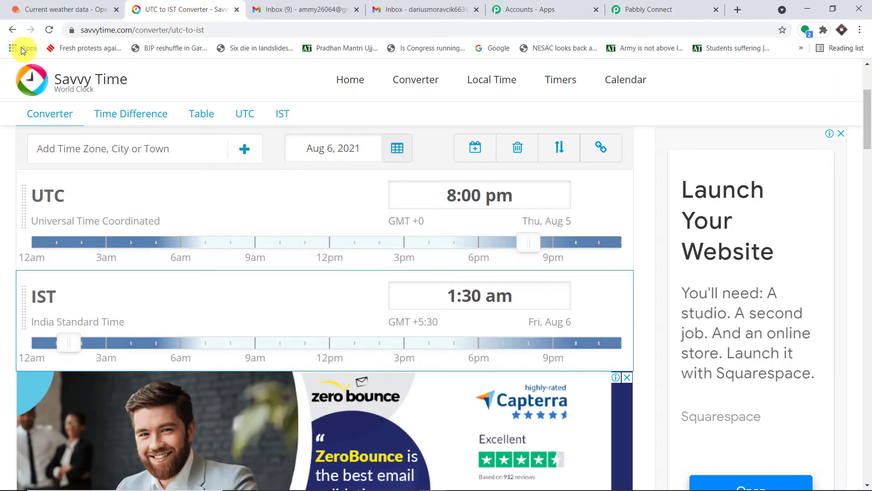
{"action": "left_click", "coordinate": [49, 31]}
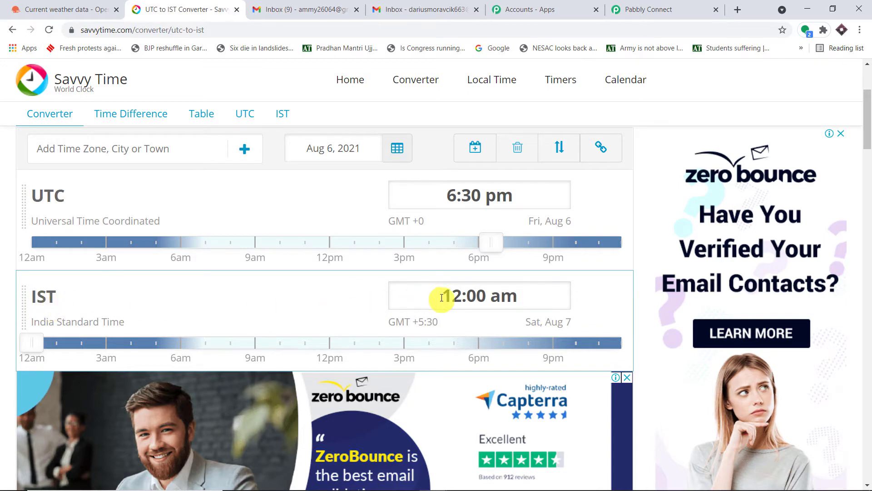
{"action": "left_click", "coordinate": [462, 297]}
{"action": "left_click", "coordinate": [462, 298]}
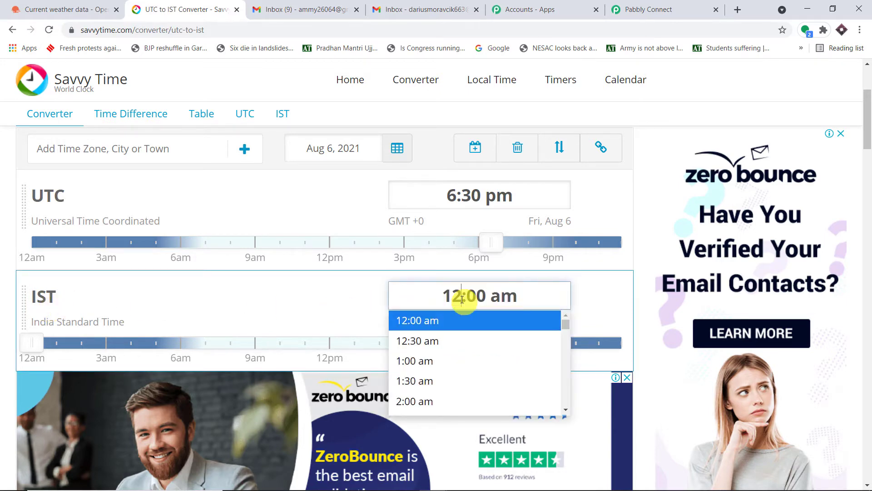
{"action": "key", "text": "BackSpace"}
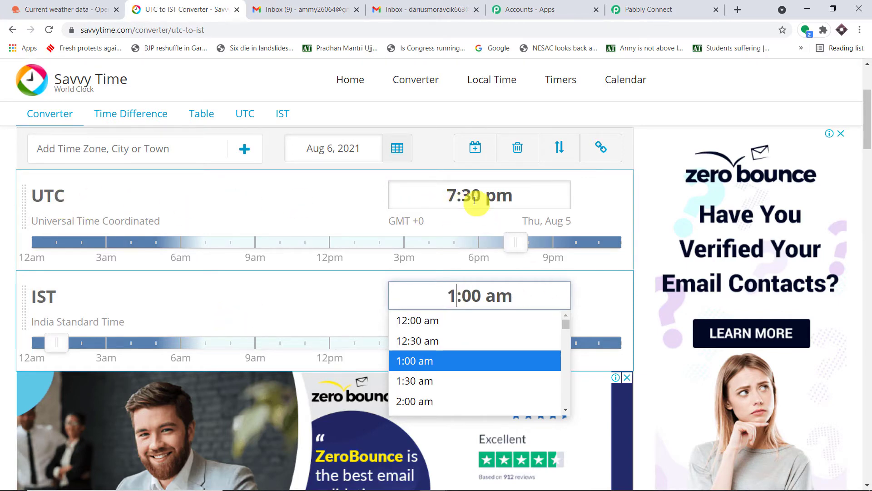
{"action": "key", "text": "BackSpace"}
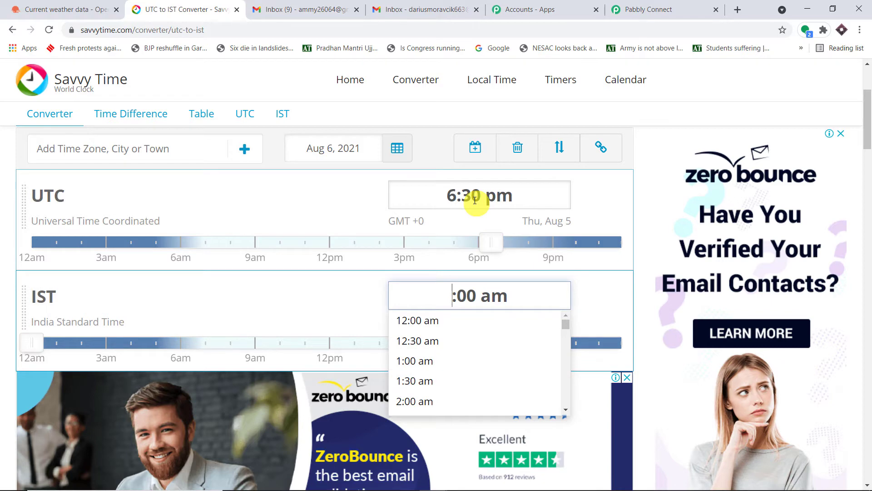
{"action": "type", "text": "6"}
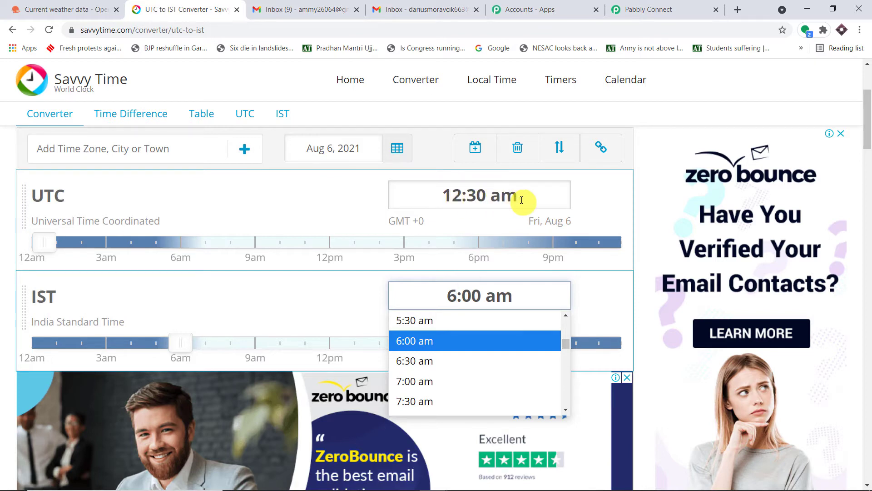
{"action": "key", "text": "BackSpace"}
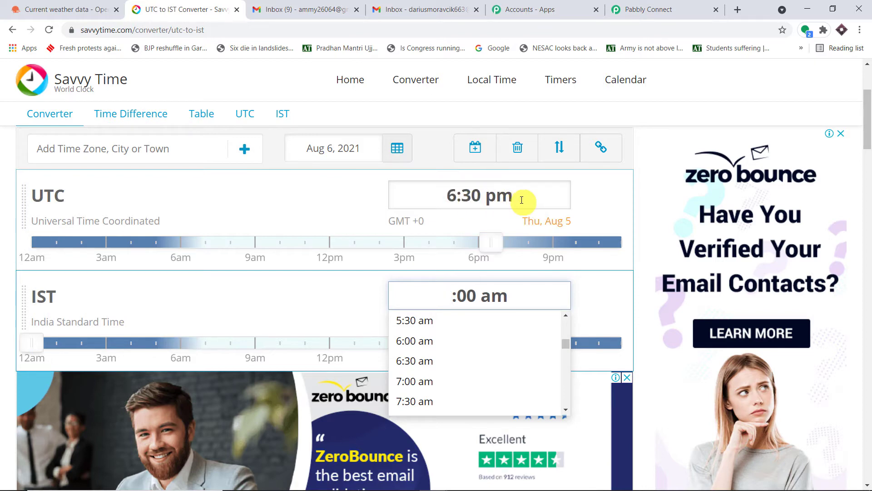
{"action": "type", "text": "9"}
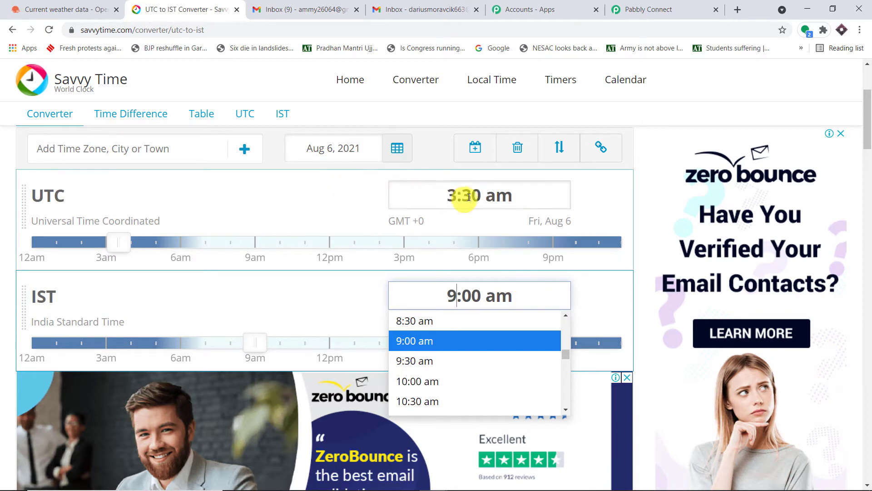
{"action": "left_click", "coordinate": [615, 8]}
Set the daily run time to 03:30 UTC and save the schedule trigger.
{"action": "left_click", "coordinate": [207, 300]}
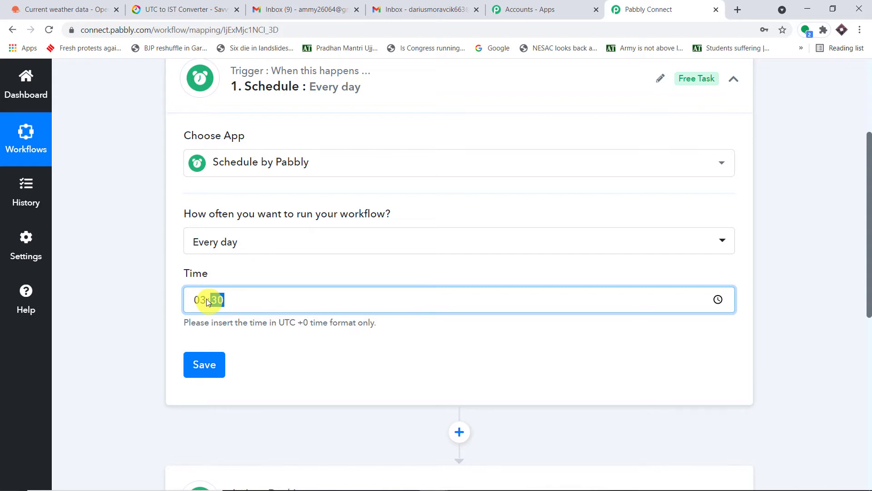
{"action": "left_click", "coordinate": [94, 287]}
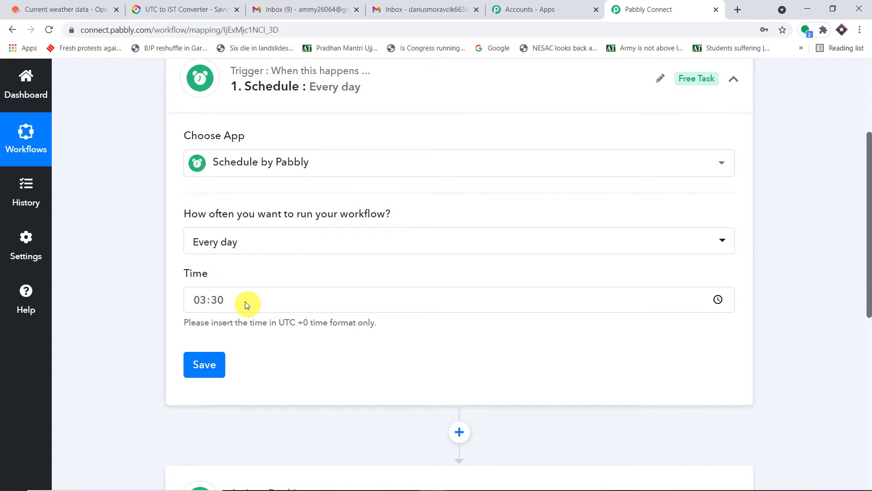
{"action": "left_click", "coordinate": [429, 9]}
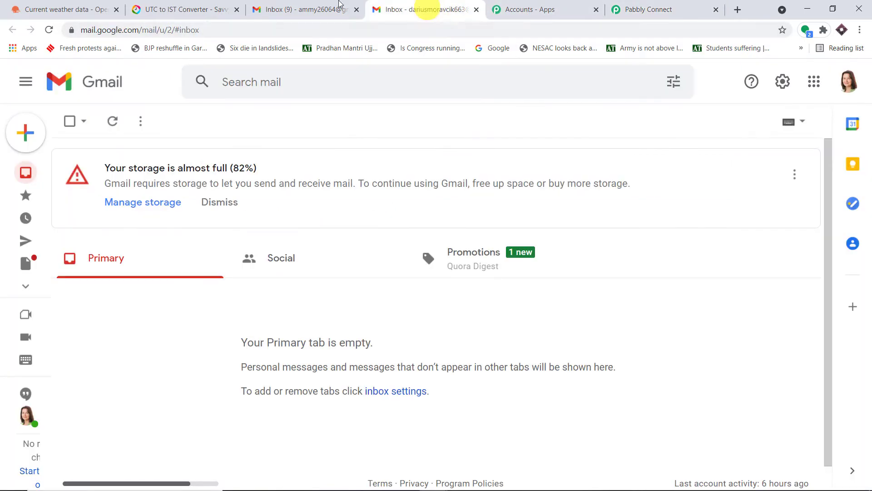
{"action": "left_click", "coordinate": [203, 9]}
{"action": "left_click", "coordinate": [676, 7]}
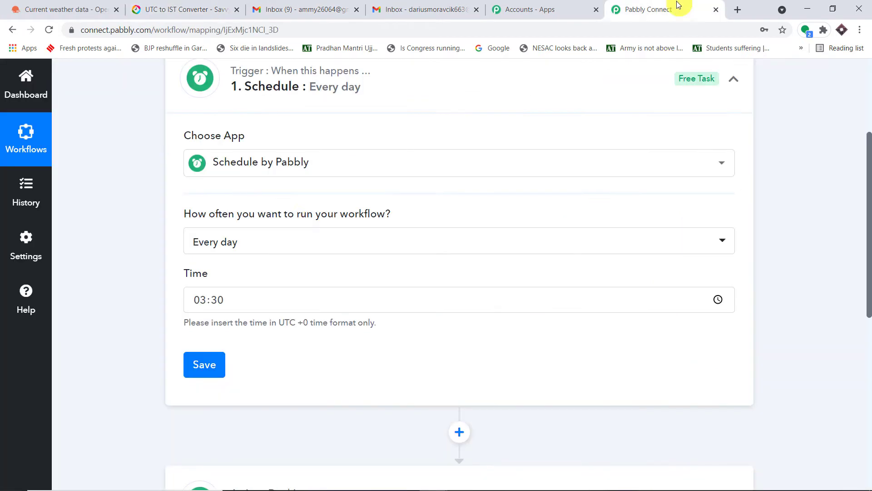
{"action": "left_click", "coordinate": [217, 366]}
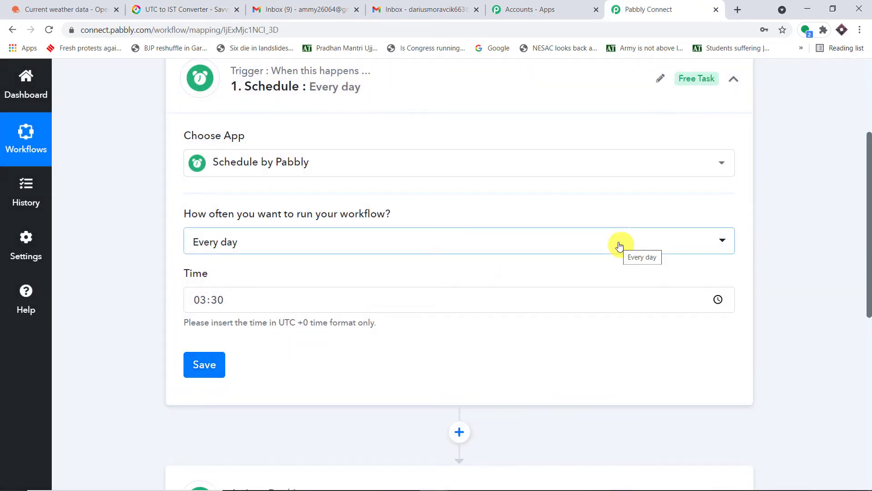
{"action": "scroll", "coordinate": [623, 247], "scroll_direction": "down", "scroll_amount": 5}
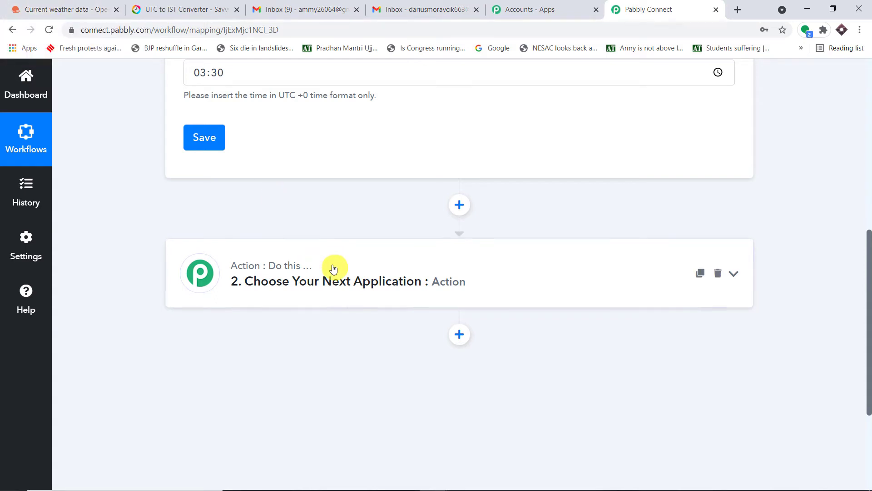
Set step 2's app to API by Pabbly with the GET action event, ready for an Endpoint URL.
{"action": "left_click", "coordinate": [334, 281]}
{"action": "left_click", "coordinate": [240, 302]}
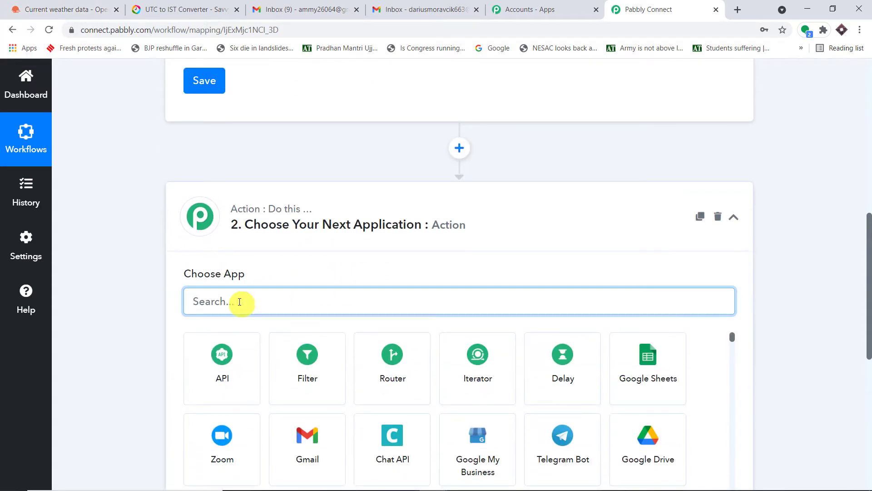
{"action": "type", "text": "api"}
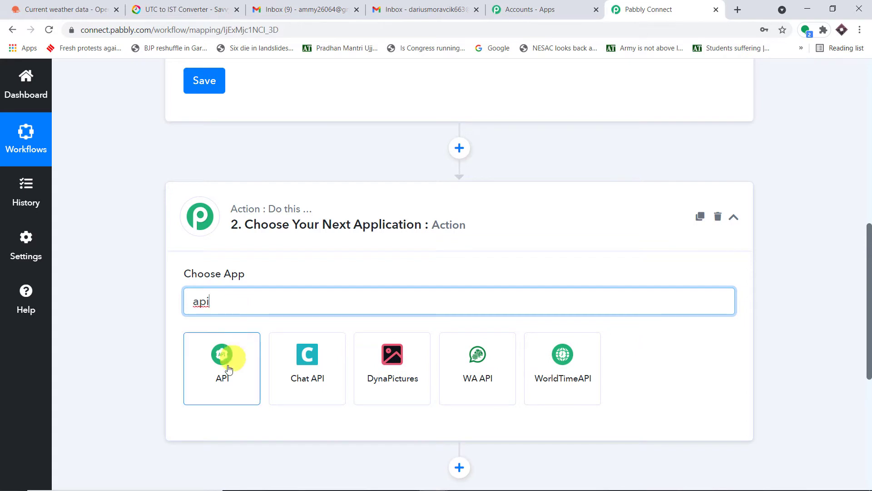
{"action": "left_click", "coordinate": [227, 366]}
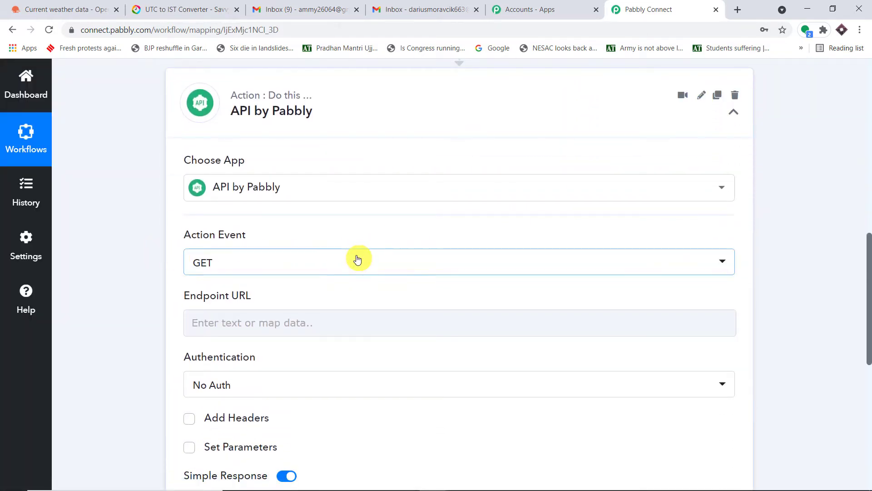
{"action": "scroll", "coordinate": [291, 260], "scroll_direction": "down", "scroll_amount": 1}
{"action": "left_click", "coordinate": [253, 265]}
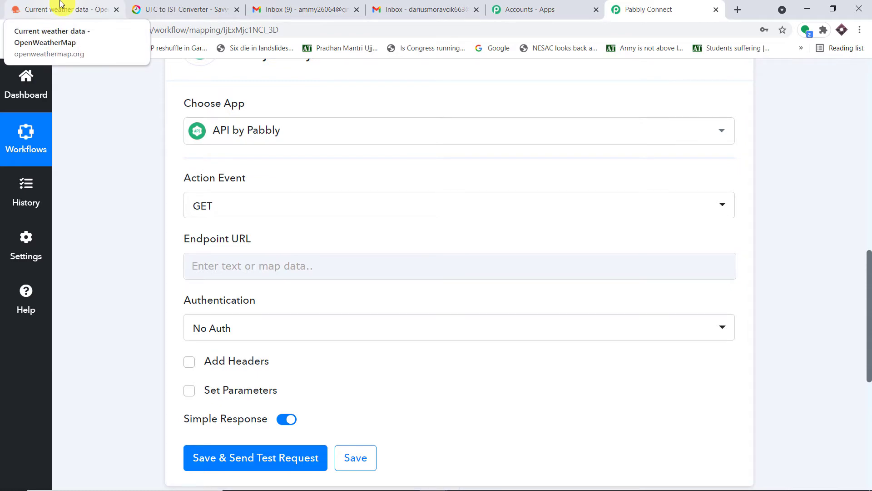
Open the Current Weather Data API documentation on openweathermap.org.
{"action": "left_click", "coordinate": [62, 5]}
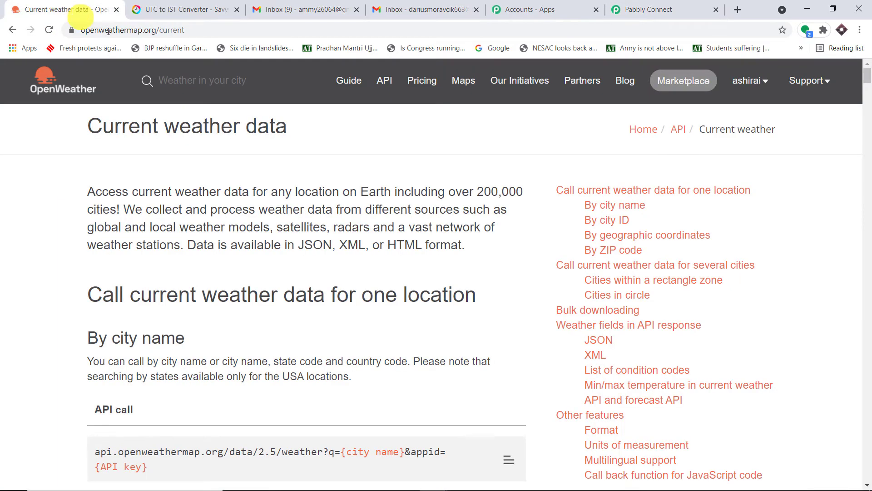
{"action": "left_click", "coordinate": [389, 80]}
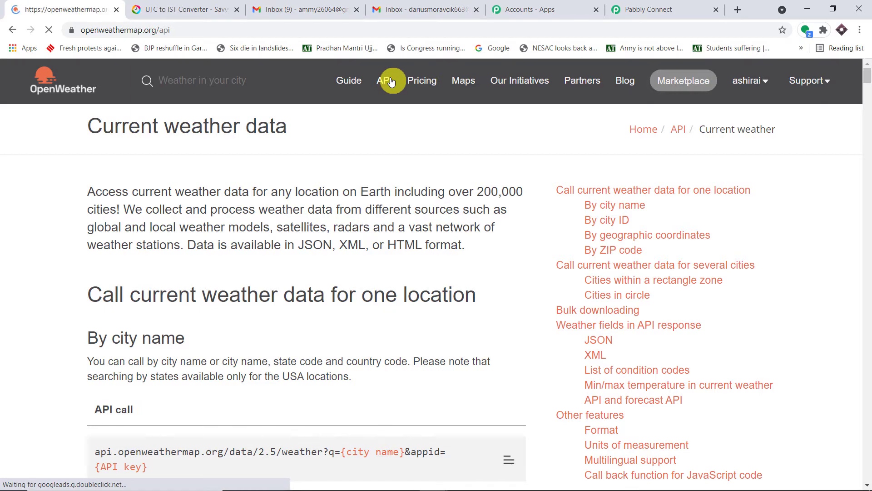
{"action": "scroll", "coordinate": [499, 191], "scroll_direction": "down", "scroll_amount": 1}
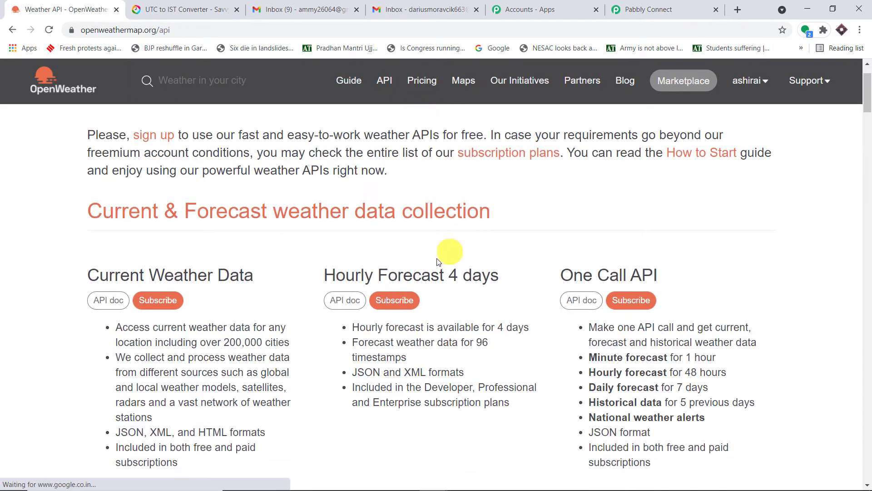
{"action": "scroll", "coordinate": [527, 267], "scroll_direction": "down", "scroll_amount": 4}
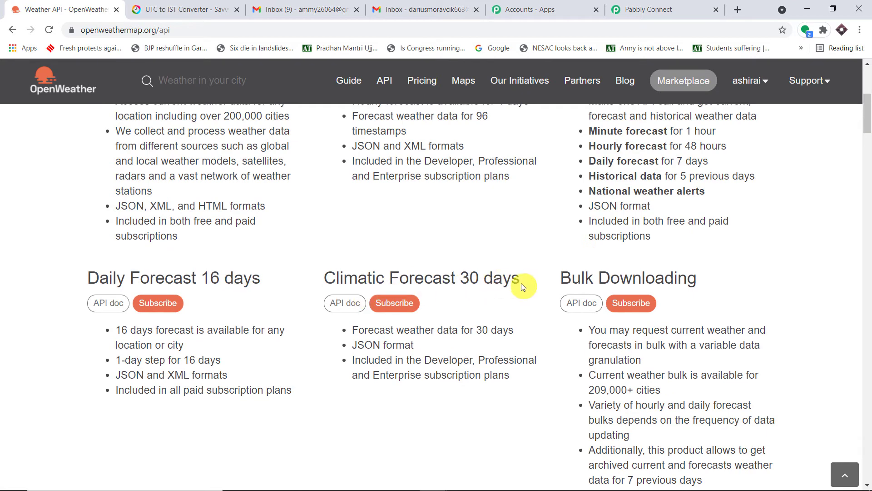
{"action": "scroll", "coordinate": [522, 285], "scroll_direction": "up", "scroll_amount": 3}
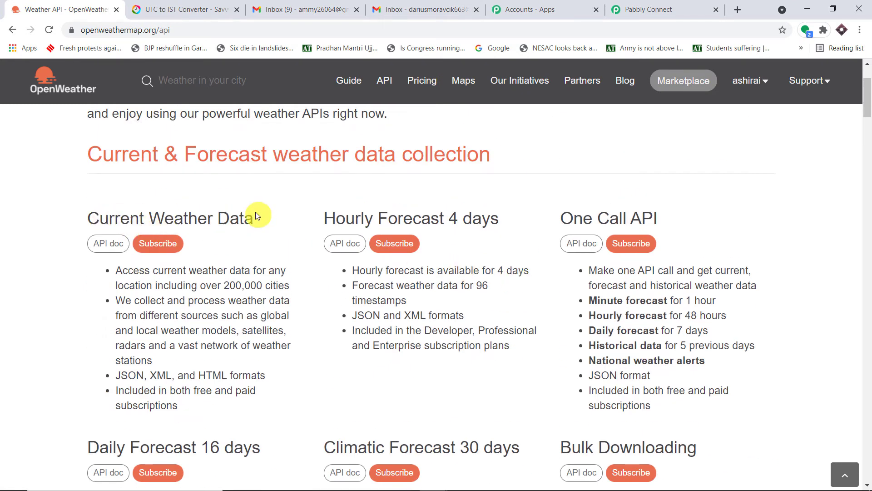
{"action": "left_click", "coordinate": [113, 244]}
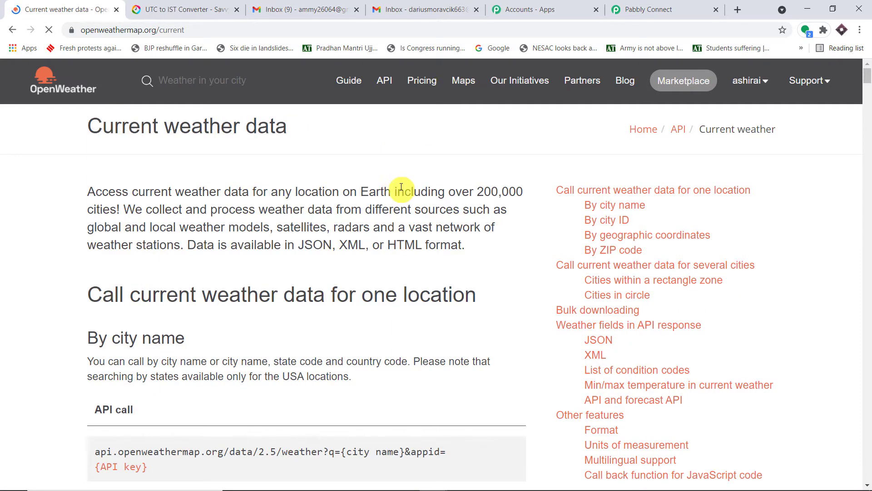
Copy the by-city-name API call URL and go back to Pabbly Connect.
{"action": "scroll", "coordinate": [399, 188], "scroll_direction": "down", "scroll_amount": 2}
{"action": "left_click_drag", "start_coordinate": [162, 357], "coordinate": [96, 339]}
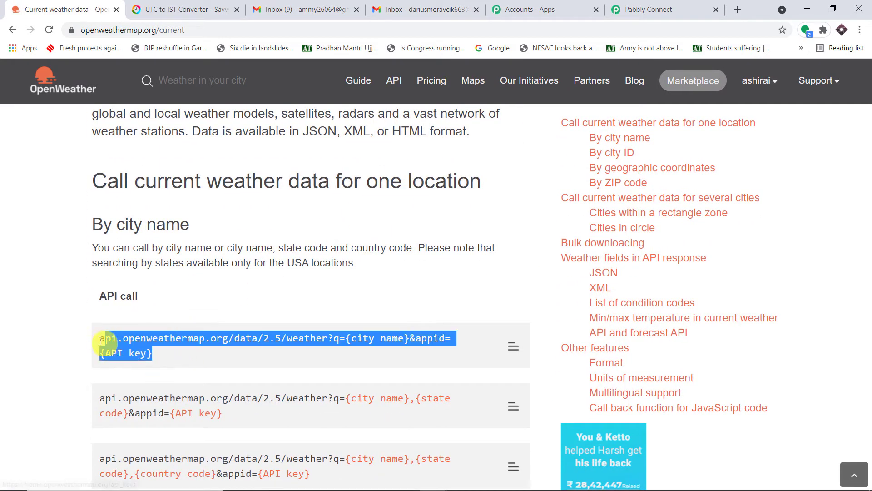
{"action": "right_click", "coordinate": [160, 339]}
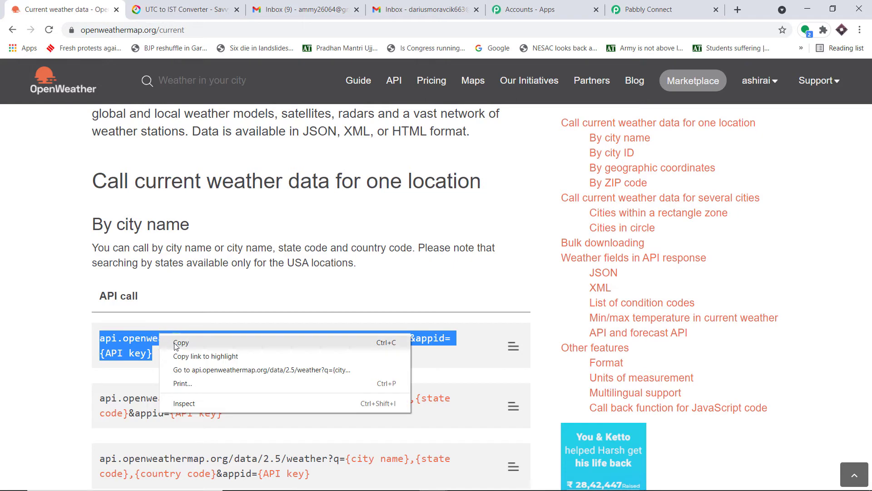
{"action": "left_click", "coordinate": [177, 344]}
{"action": "scroll", "coordinate": [206, 320], "scroll_direction": "down", "scroll_amount": 1}
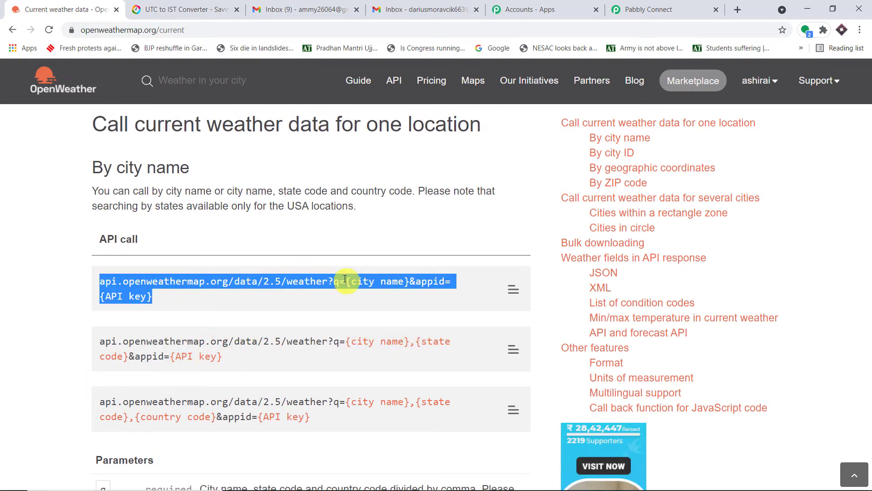
{"action": "left_click", "coordinate": [618, 9]}
Paste the OpenWeather call into Endpoint URL and delete its {API key} placeholder.
{"action": "left_click", "coordinate": [243, 268]}
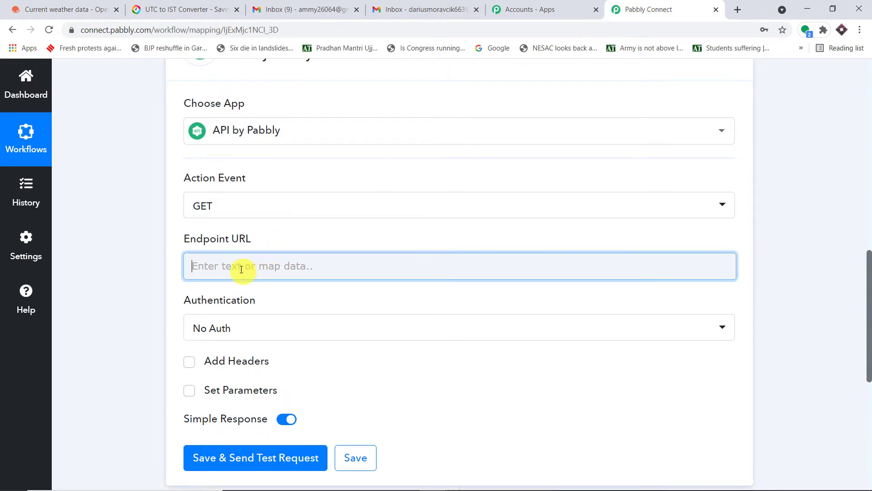
{"action": "key", "text": "ctrl+v"}
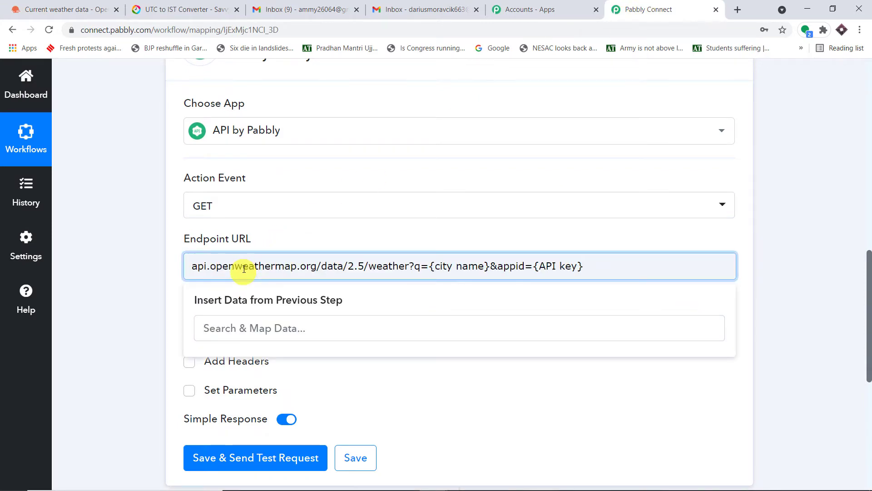
{"action": "left_click", "coordinate": [821, 240]}
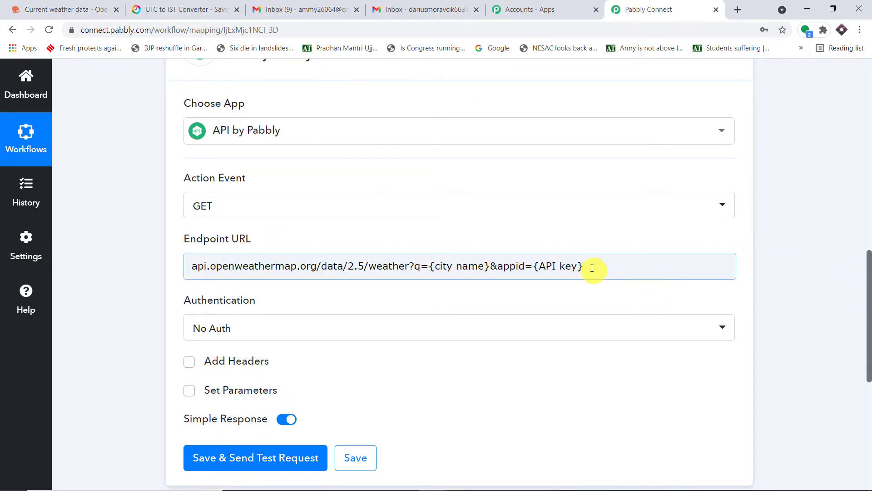
{"action": "left_click_drag", "start_coordinate": [593, 266], "coordinate": [535, 262]}
{"action": "key", "text": "BackSpace"}
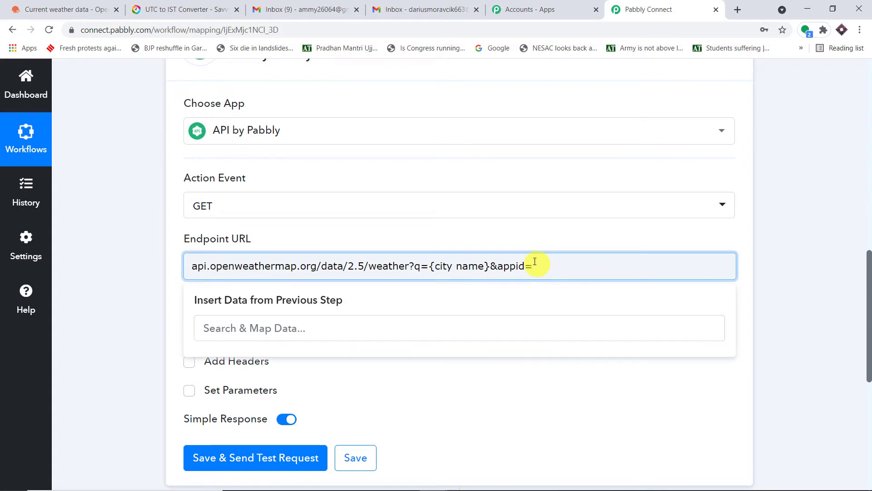
Copy the account's key from OpenWeather's My API keys page.
{"action": "left_click", "coordinate": [67, 11]}
{"action": "left_click", "coordinate": [758, 81]}
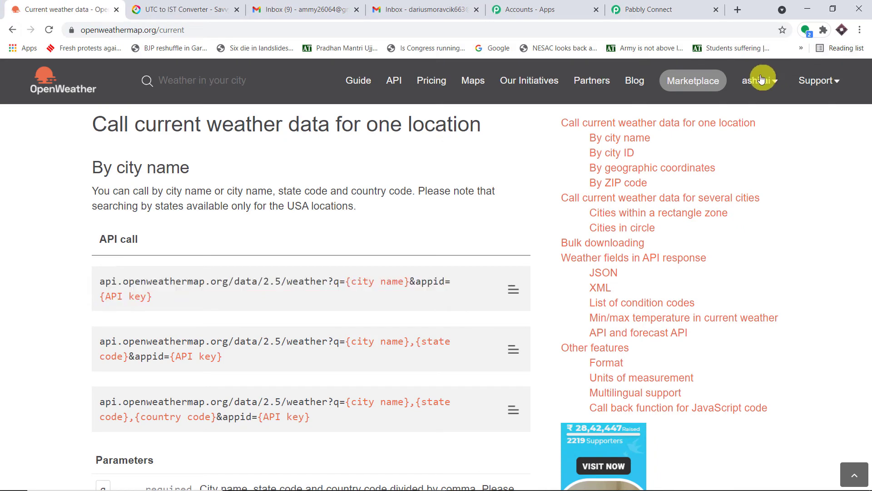
{"action": "left_click", "coordinate": [761, 137]}
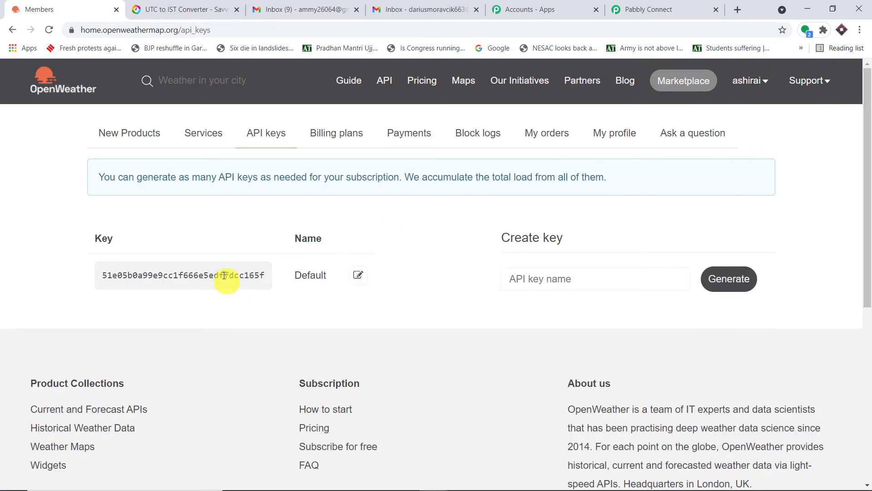
{"action": "double_click", "coordinate": [223, 275]}
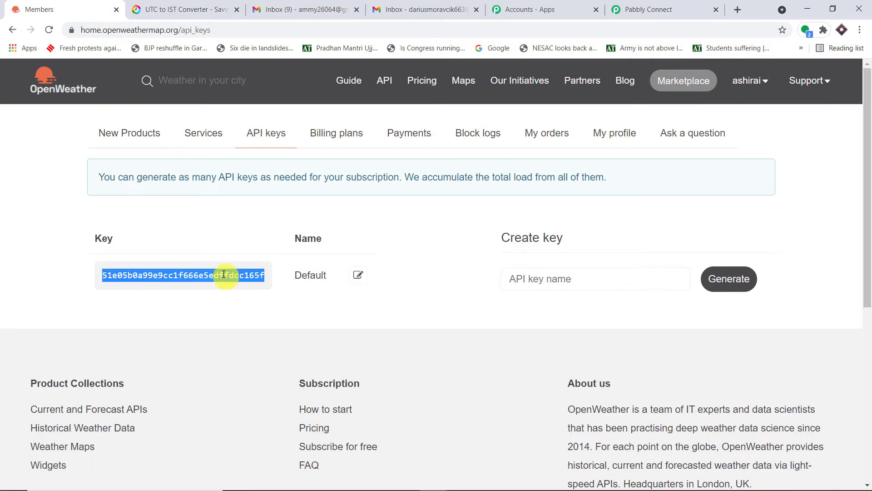
{"action": "right_click", "coordinate": [224, 274]}
{"action": "left_click", "coordinate": [237, 282]}
{"action": "left_click", "coordinate": [654, 9]}
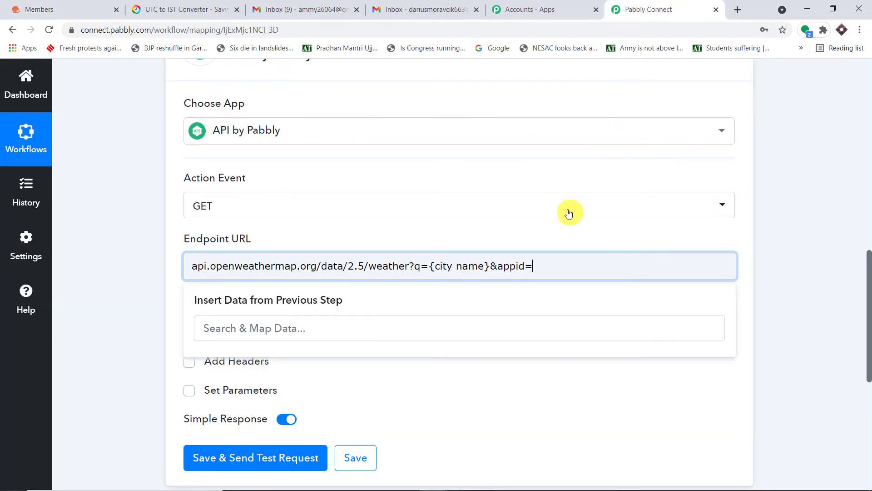
Complete the Endpoint URL with the API key after appid=, q=bhopal and &units=metric.
{"action": "key", "text": "ctrl+v"}
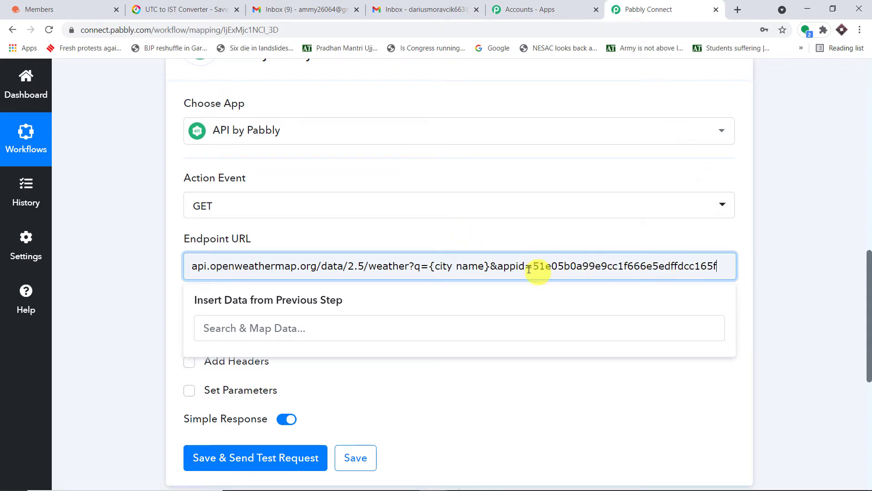
{"action": "left_click_drag", "start_coordinate": [490, 267], "coordinate": [431, 269]}
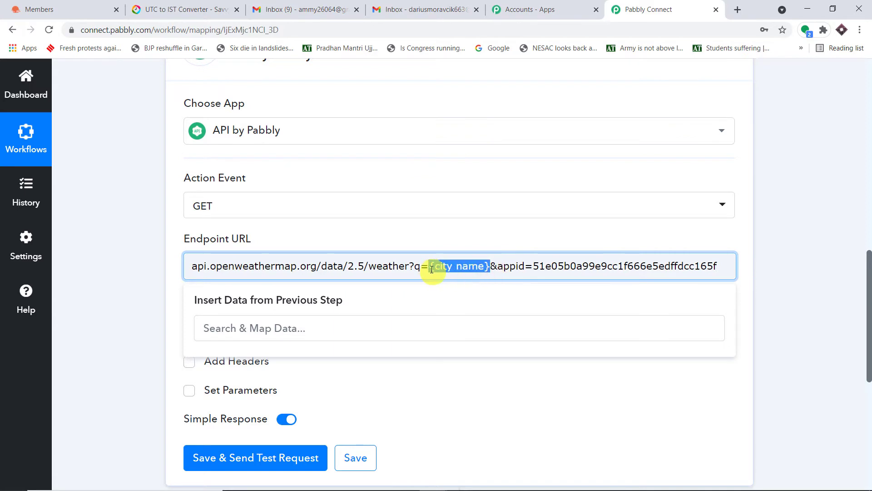
{"action": "key", "text": "BackSpace"}
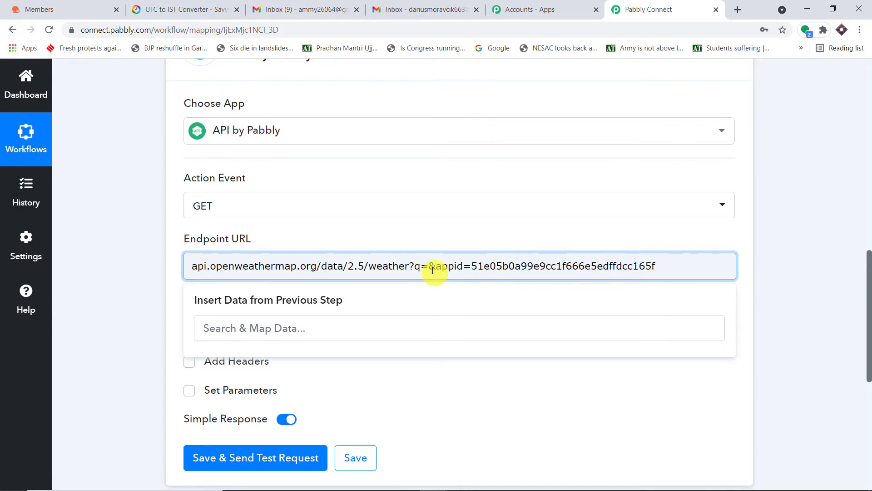
{"action": "type", "text": "bhopal"}
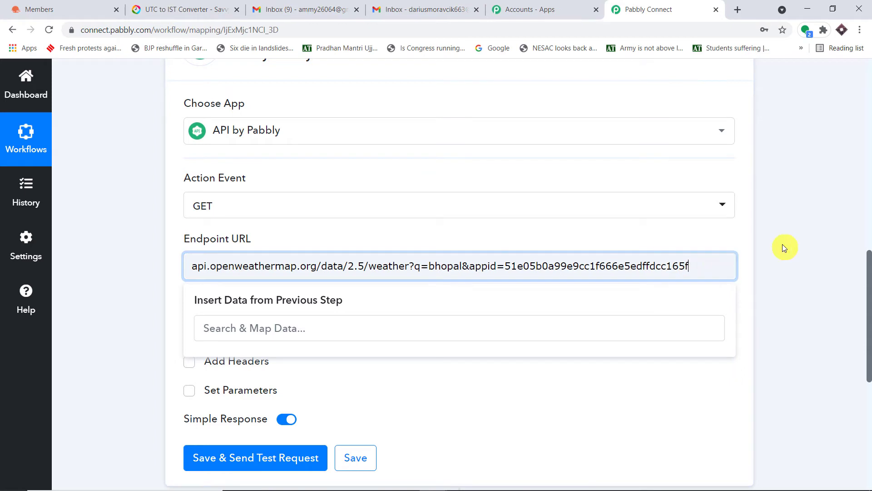
{"action": "key", "text": "ctrl+v"}
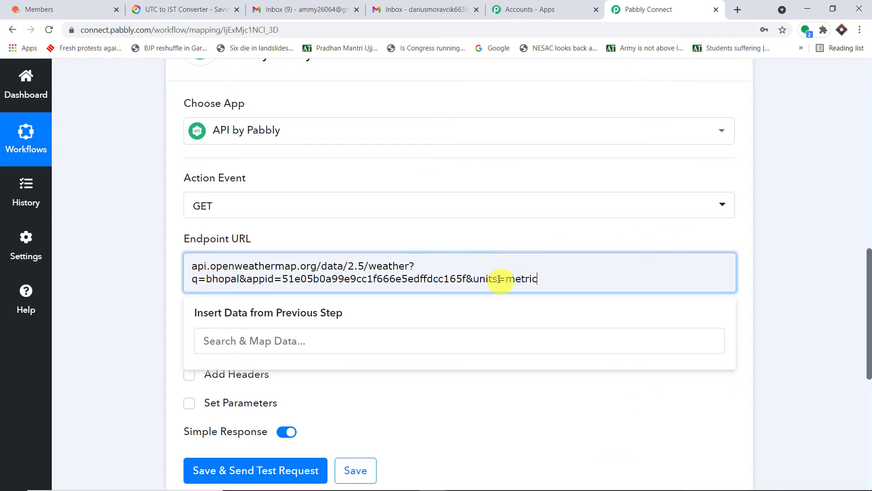
{"action": "left_click", "coordinate": [856, 178]}
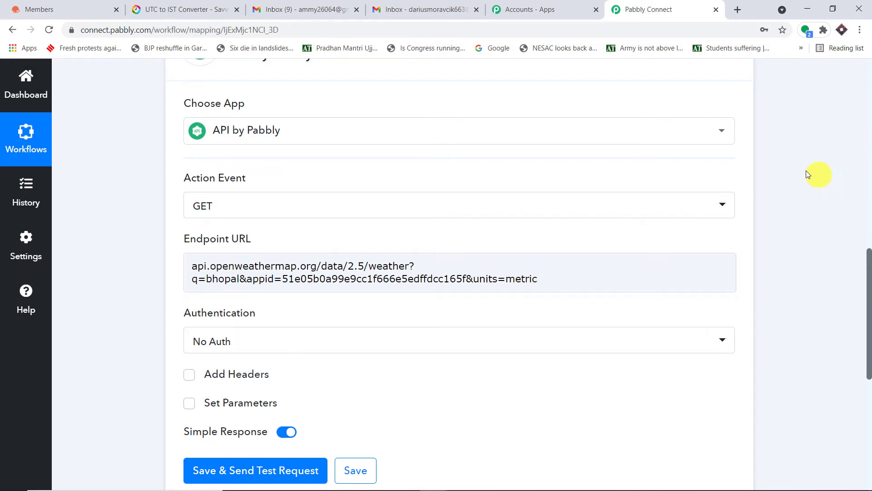
{"action": "left_click", "coordinate": [14, 7]}
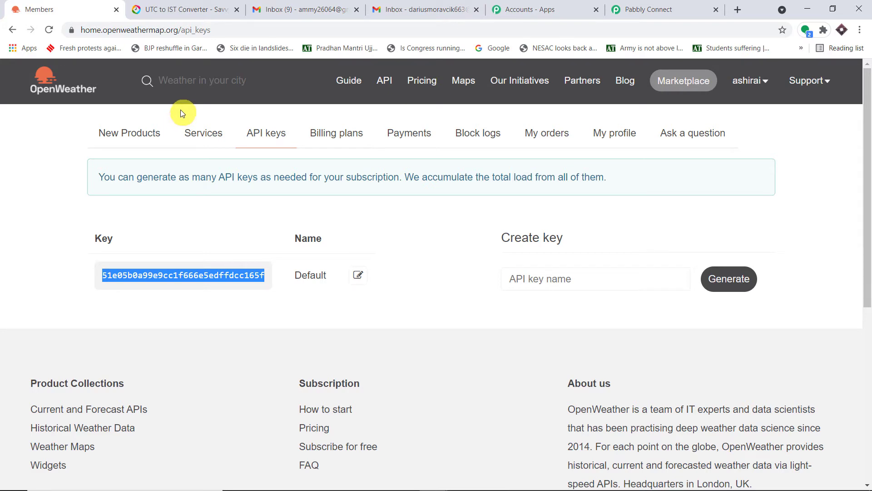
Check the units parameter options (standard, metric, imperial) in the Current Weather Data docs.
{"action": "left_click", "coordinate": [385, 80]}
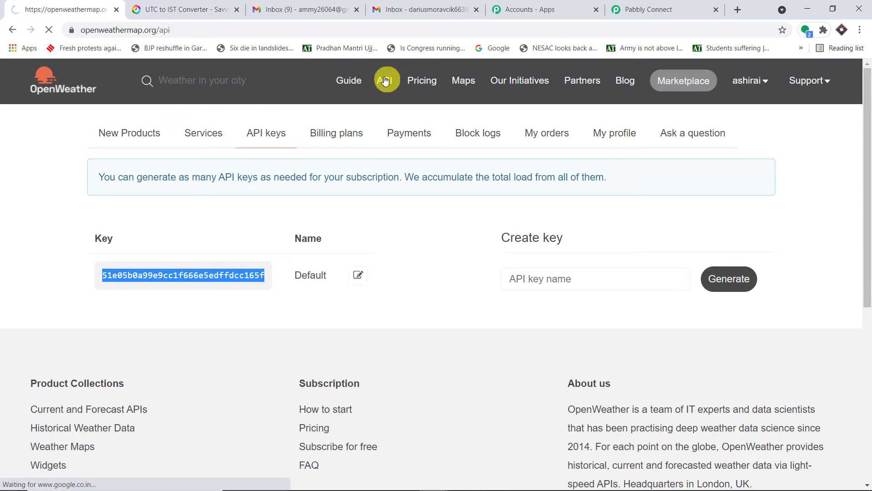
{"action": "scroll", "coordinate": [356, 111], "scroll_direction": "down", "scroll_amount": 3}
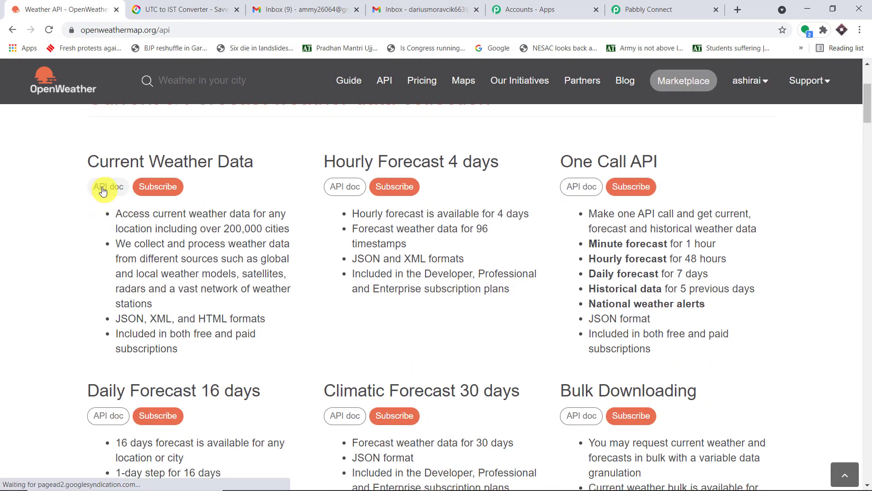
{"action": "left_click", "coordinate": [104, 191]}
{"action": "scroll", "coordinate": [370, 156], "scroll_direction": "down", "scroll_amount": 10}
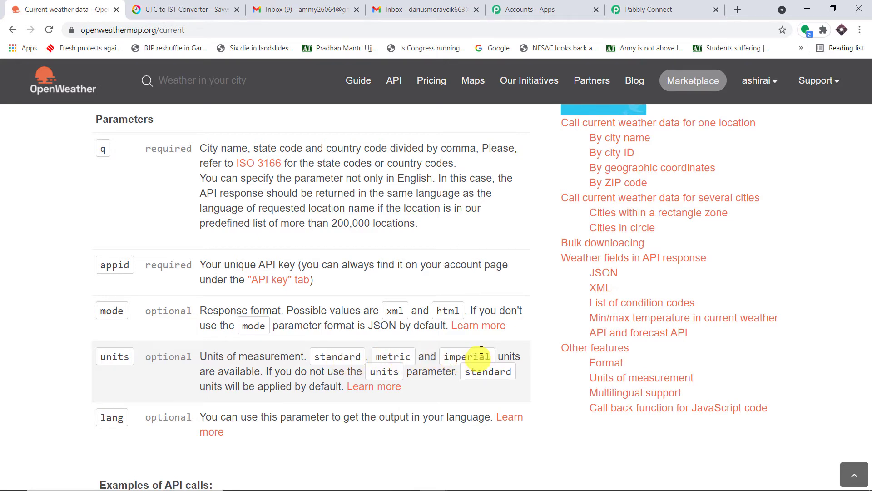
{"action": "left_click", "coordinate": [636, 10]}
{"action": "left_click", "coordinate": [471, 282]}
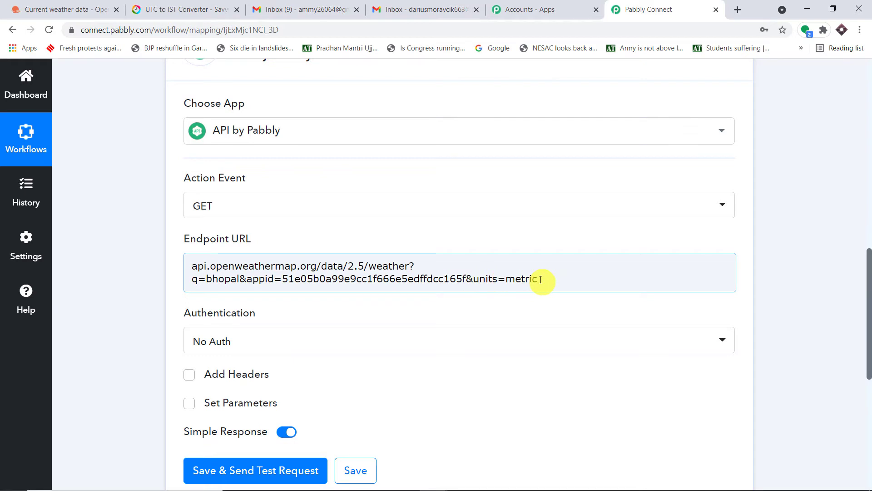
{"action": "left_click_drag", "start_coordinate": [541, 278], "coordinate": [163, 260]}
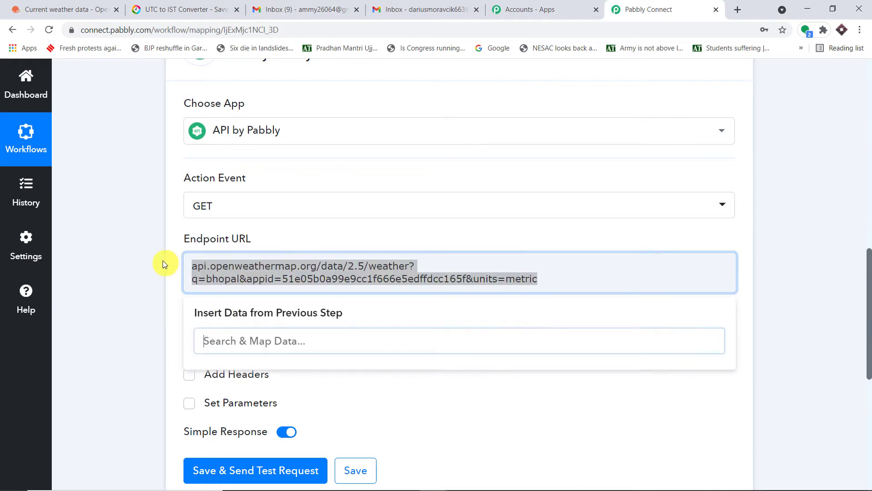
{"action": "left_click", "coordinate": [192, 266]}
{"action": "type", "text": "https"}
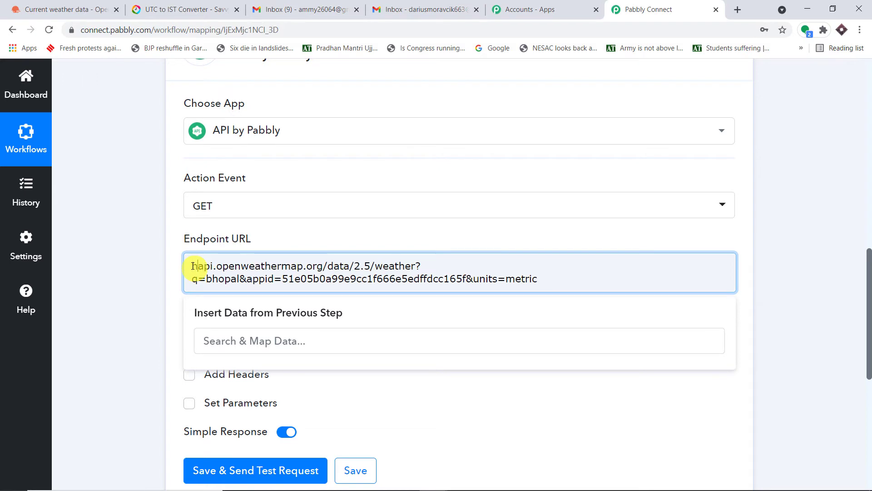
{"action": "type", "text": ":"}
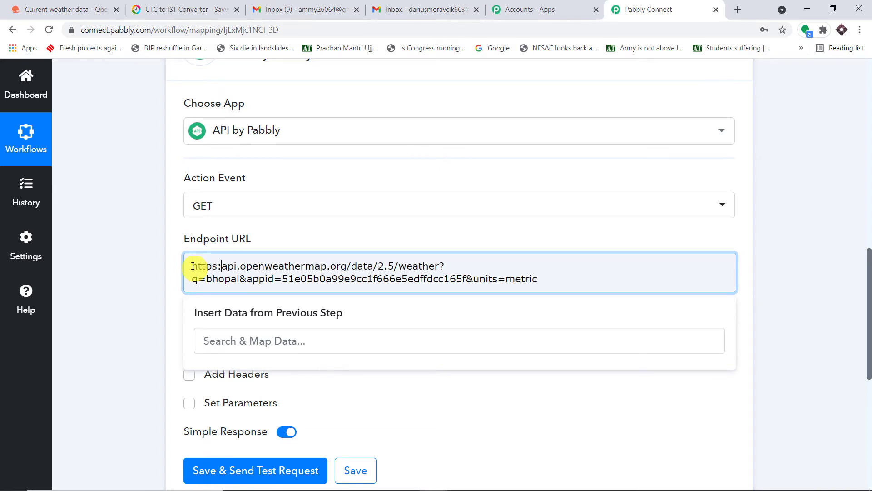
{"action": "type", "text": "//"}
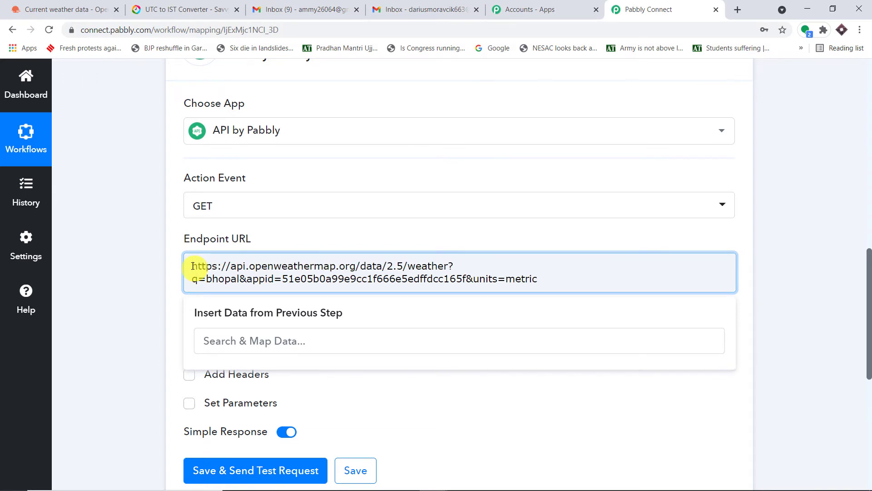
{"action": "left_click", "coordinate": [818, 211]}
{"action": "scroll", "coordinate": [814, 215], "scroll_direction": "down", "scroll_amount": 3}
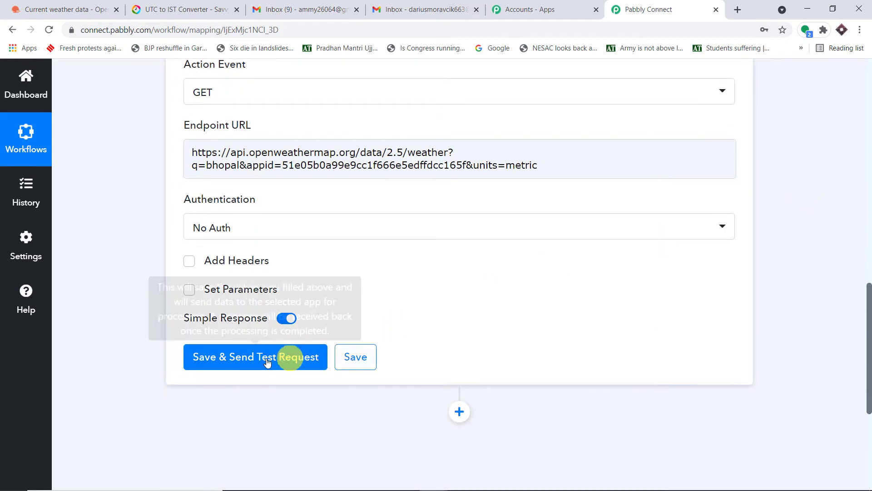
Save and send the test request, then check Coord Lon 77.4 and Lat 23.2667.
{"action": "left_click", "coordinate": [268, 362]}
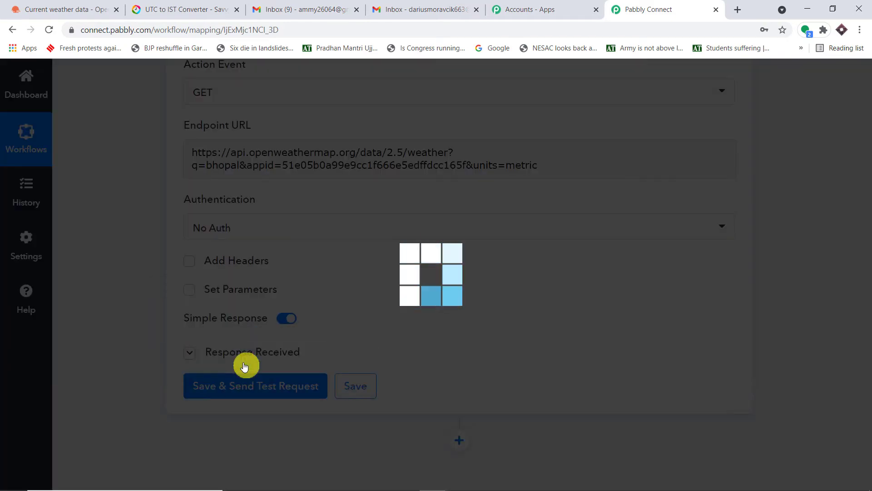
{"action": "scroll", "coordinate": [484, 261], "scroll_direction": "down", "scroll_amount": 6}
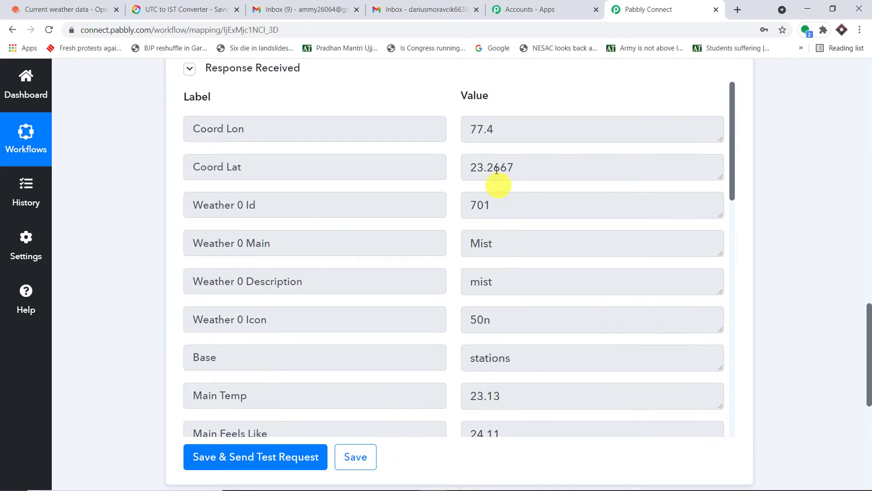
{"action": "double_click", "coordinate": [487, 127]}
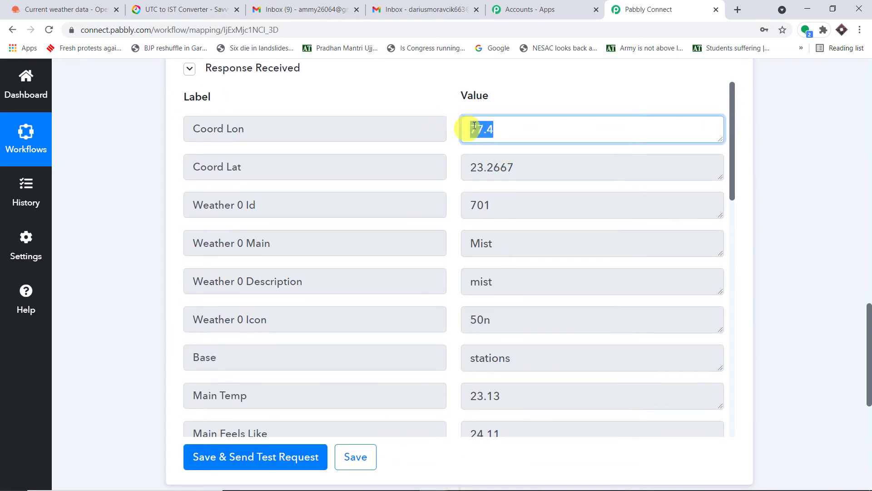
{"action": "left_click_drag", "start_coordinate": [517, 167], "coordinate": [402, 121]}
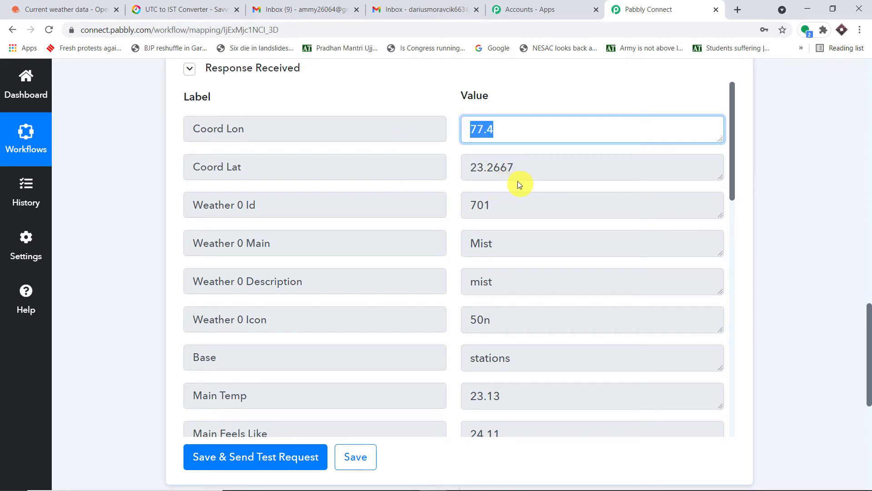
Review response values: Temp 23.13, Pressure 1005, Humidity 100, Visibility 3000, Wind 3.09 at 270°.
{"action": "scroll", "coordinate": [519, 182], "scroll_direction": "down", "scroll_amount": 1}
{"action": "scroll", "coordinate": [511, 214], "scroll_direction": "down", "scroll_amount": 1}
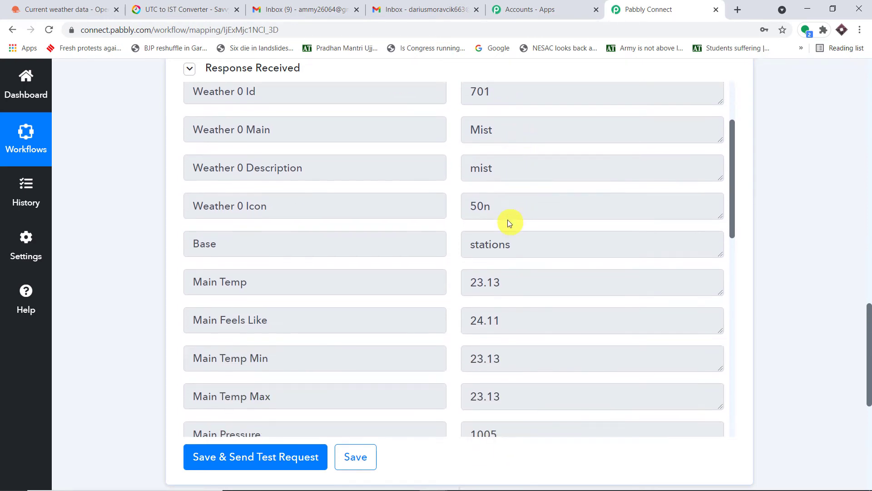
{"action": "scroll", "coordinate": [508, 222], "scroll_direction": "down", "scroll_amount": 1}
{"action": "left_click", "coordinate": [520, 224]}
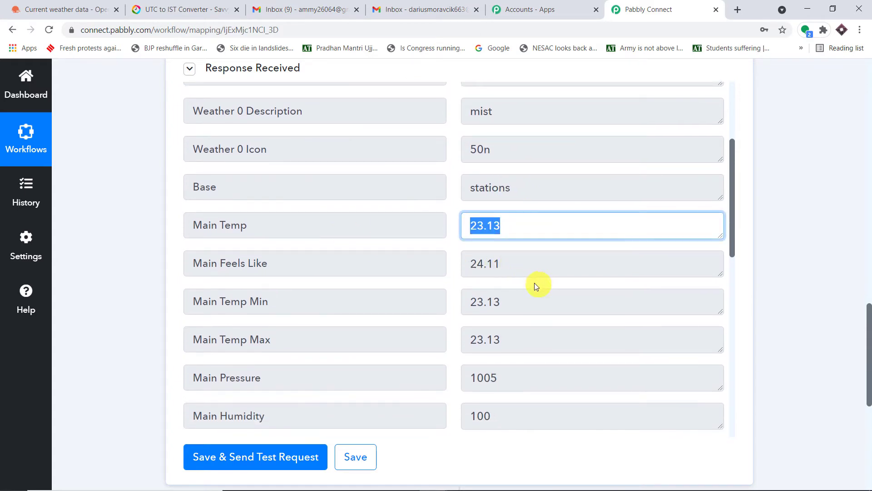
{"action": "left_click", "coordinate": [454, 302]}
{"action": "left_click", "coordinate": [421, 308]}
{"action": "scroll", "coordinate": [472, 314], "scroll_direction": "down", "scroll_amount": 1}
{"action": "left_click", "coordinate": [375, 278]}
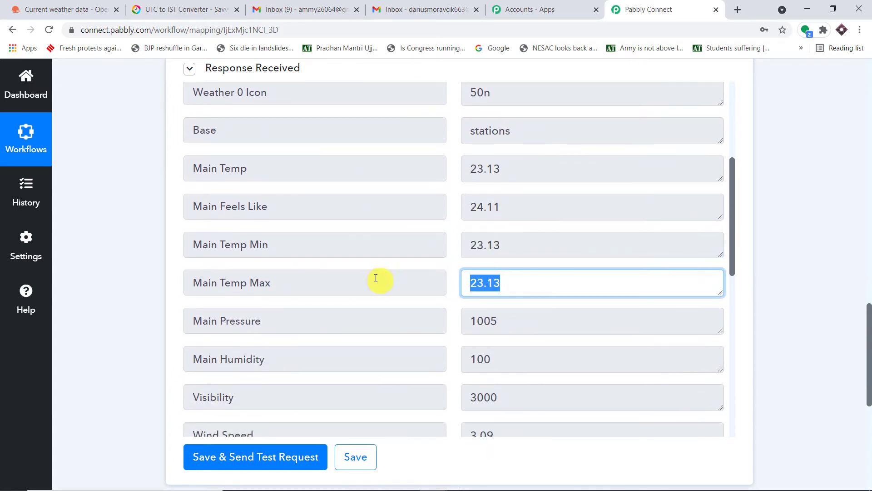
{"action": "scroll", "coordinate": [492, 286], "scroll_direction": "down", "scroll_amount": 1}
{"action": "left_click", "coordinate": [525, 275]}
{"action": "scroll", "coordinate": [492, 255], "scroll_direction": "down", "scroll_amount": 1}
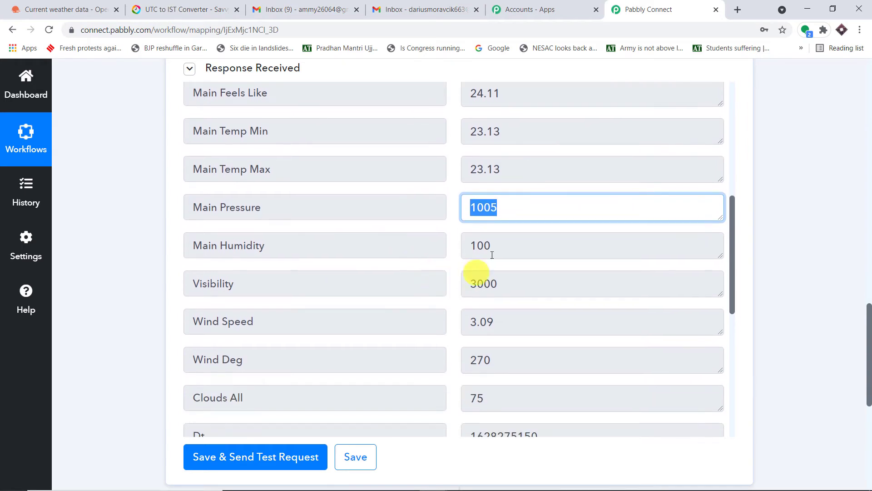
{"action": "left_click", "coordinate": [459, 248]}
{"action": "left_click", "coordinate": [555, 282]}
{"action": "left_click", "coordinate": [396, 330]}
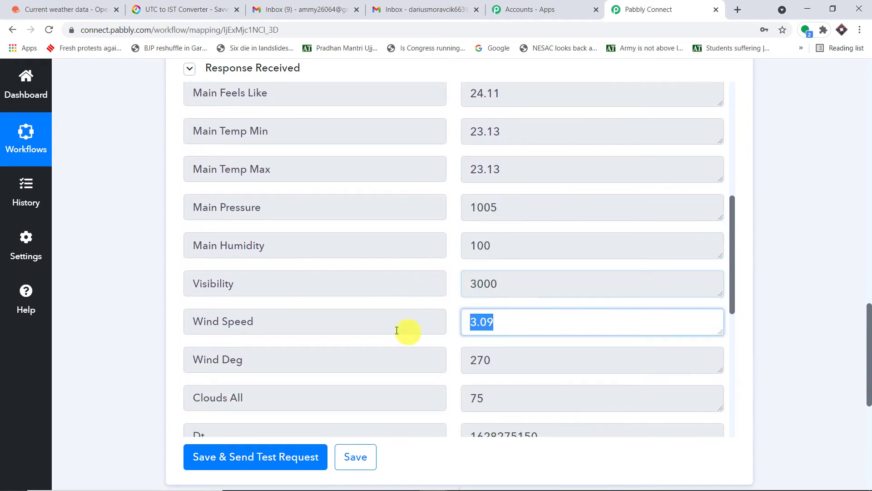
{"action": "left_click", "coordinate": [306, 352]}
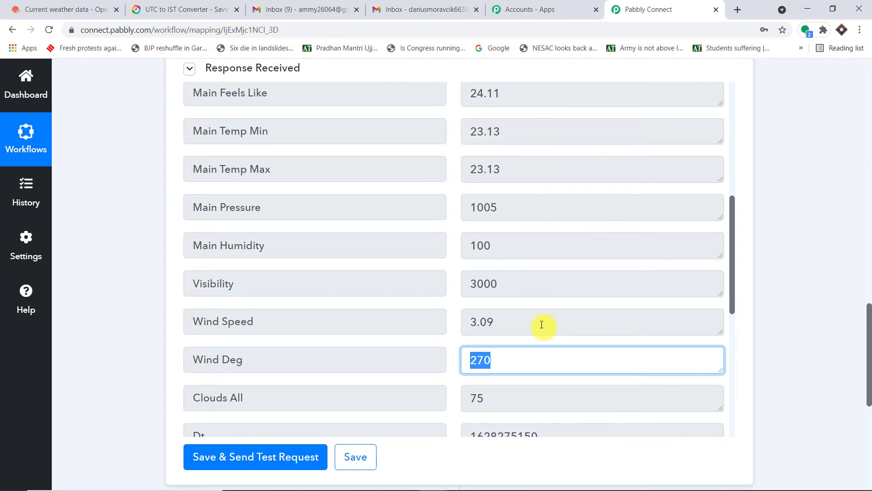
{"action": "scroll", "coordinate": [657, 299], "scroll_direction": "down", "scroll_amount": 14}
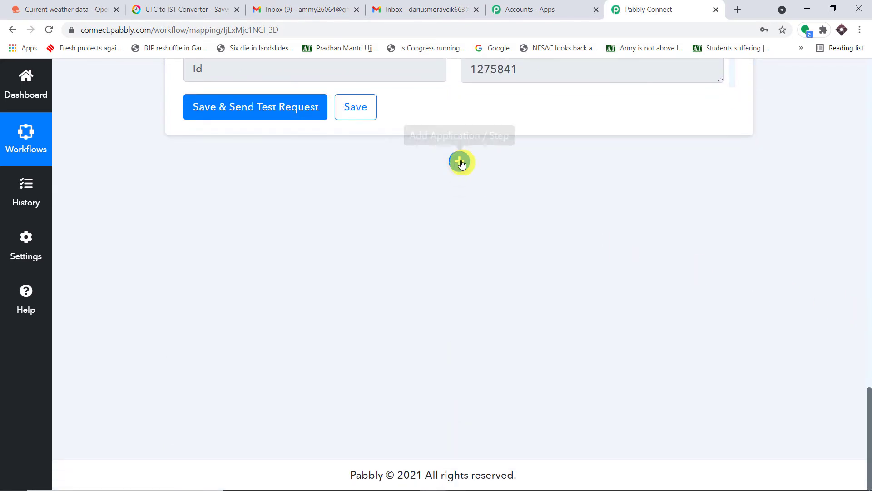
Add a third step using Gmail's Send an Email event and open its account connection panel.
{"action": "left_click", "coordinate": [460, 161]}
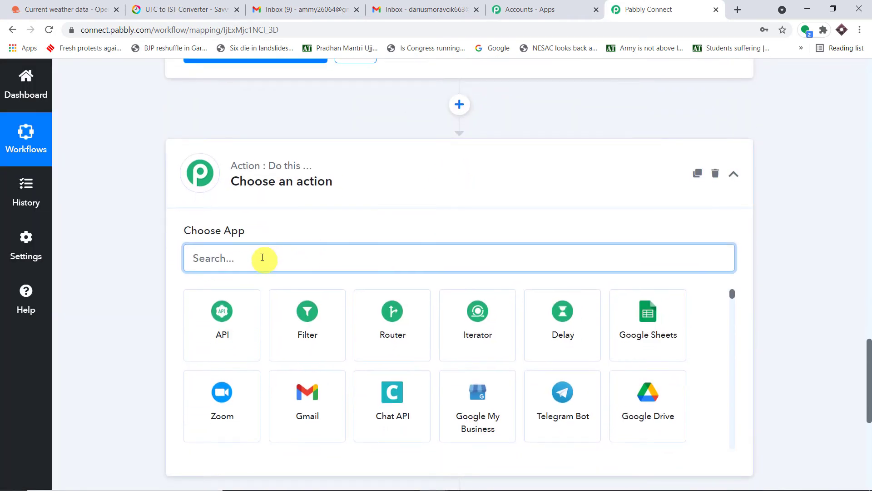
{"action": "type", "text": "gmail"}
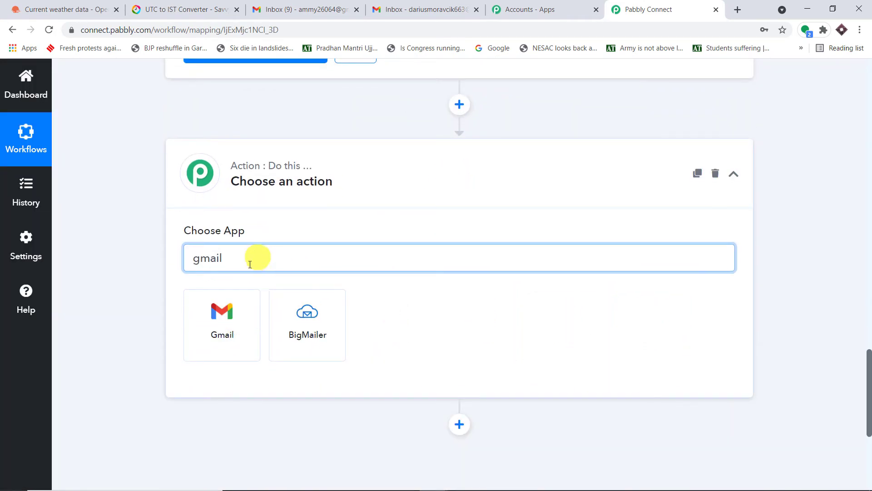
{"action": "left_click", "coordinate": [229, 324]}
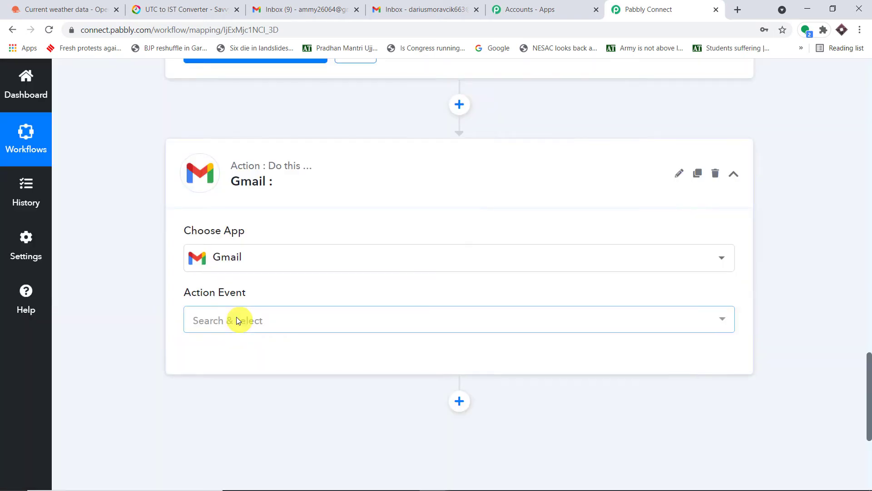
{"action": "left_click", "coordinate": [237, 320]}
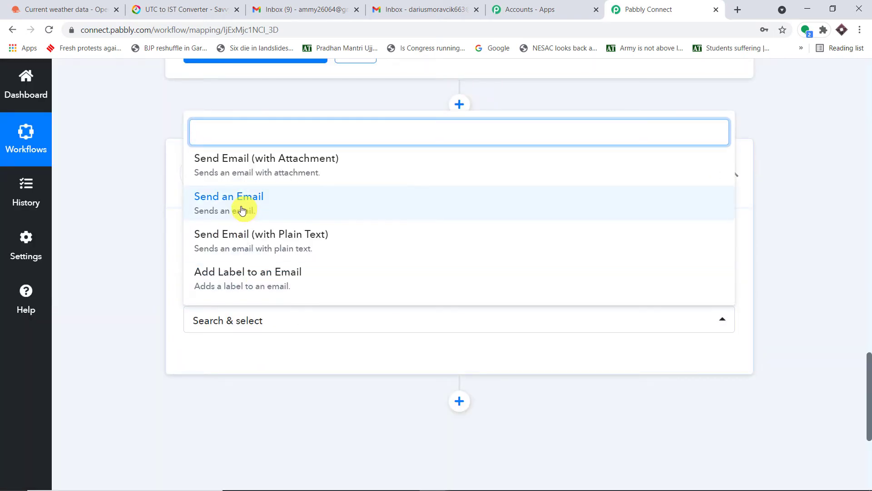
{"action": "left_click", "coordinate": [241, 208]}
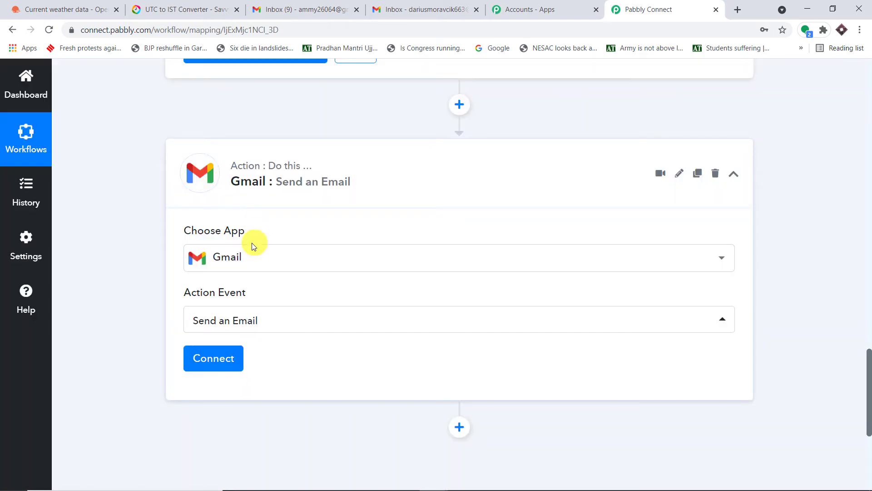
{"action": "left_click", "coordinate": [235, 356]}
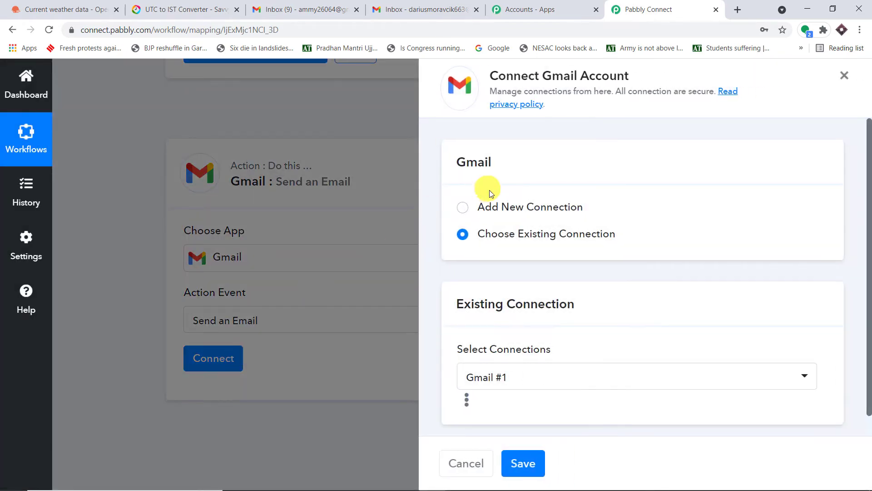
Create a new Gmail connection by choosing the Google account and granting Pabbly Connect access.
{"action": "left_click", "coordinate": [506, 205]}
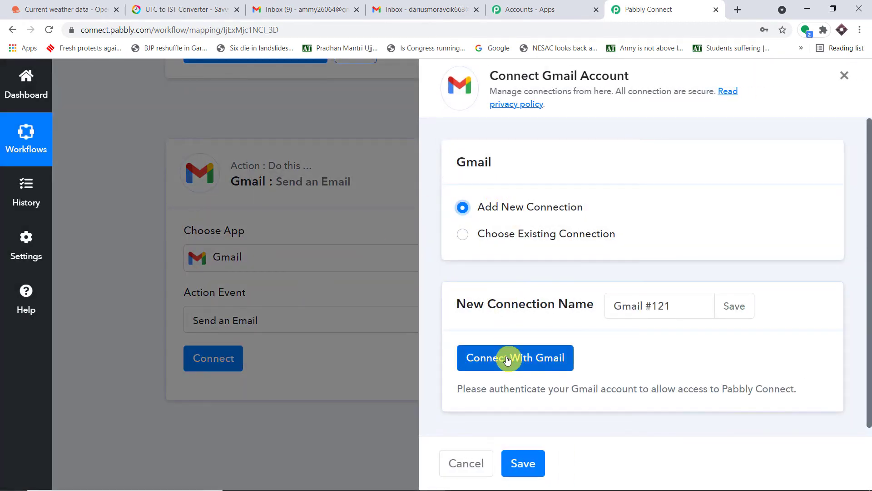
{"action": "left_click", "coordinate": [507, 357]}
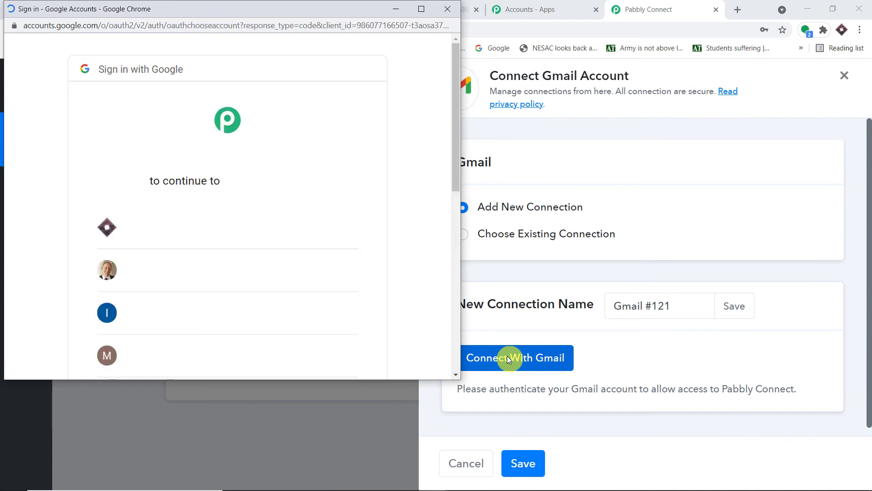
{"action": "scroll", "coordinate": [249, 181], "scroll_direction": "down", "scroll_amount": 7}
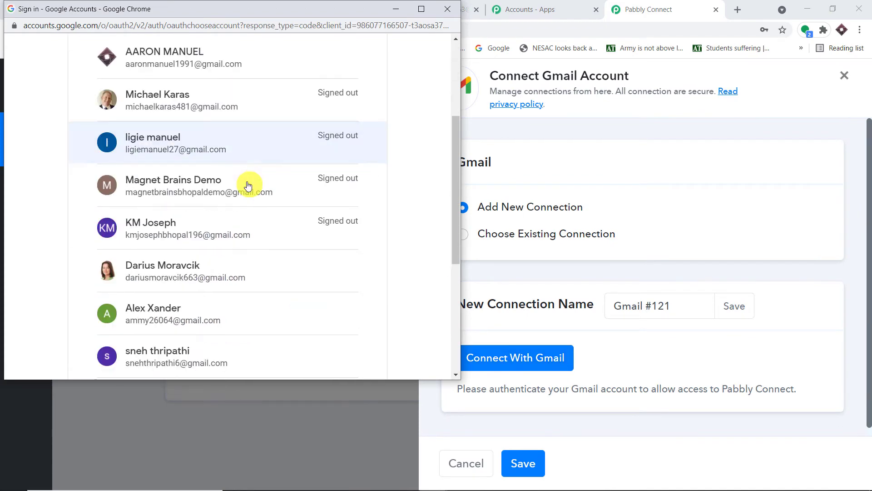
{"action": "scroll", "coordinate": [250, 189], "scroll_direction": "up", "scroll_amount": 7}
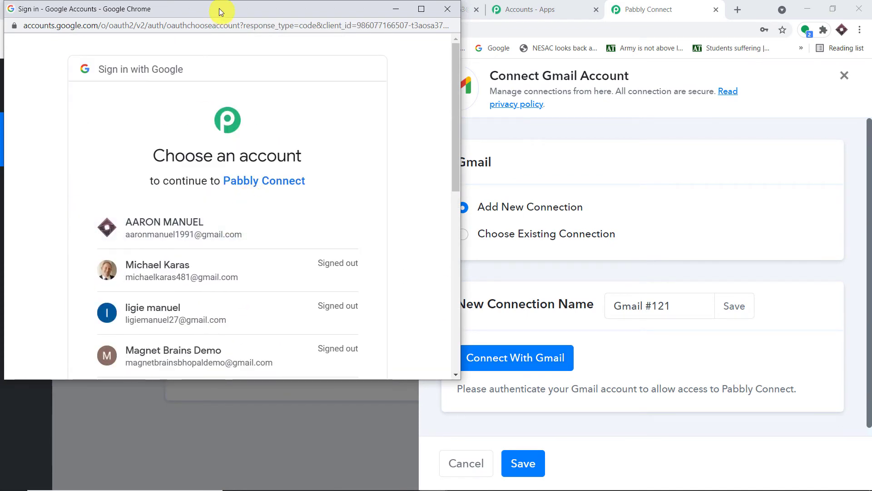
{"action": "left_click_drag", "start_coordinate": [219, 8], "coordinate": [712, 33]}
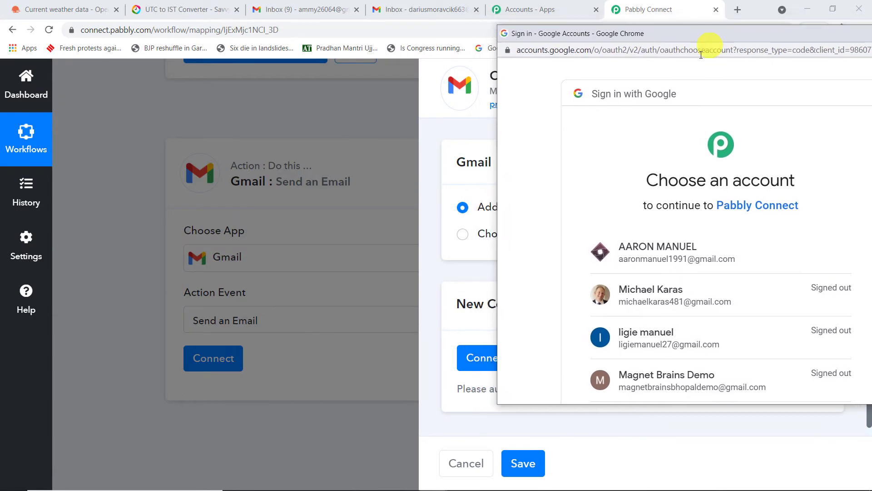
{"action": "left_click", "coordinate": [665, 253]}
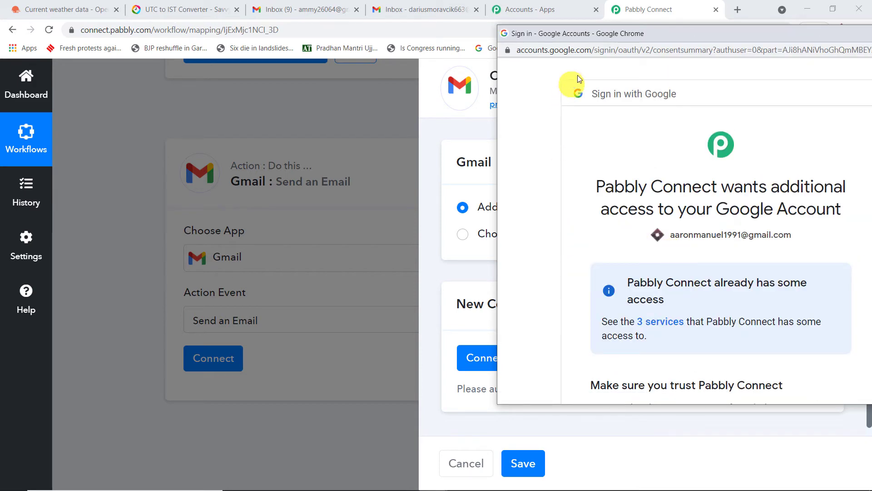
{"action": "left_click_drag", "start_coordinate": [630, 34], "coordinate": [512, 9]}
{"action": "scroll", "coordinate": [656, 150], "scroll_direction": "down", "scroll_amount": 5}
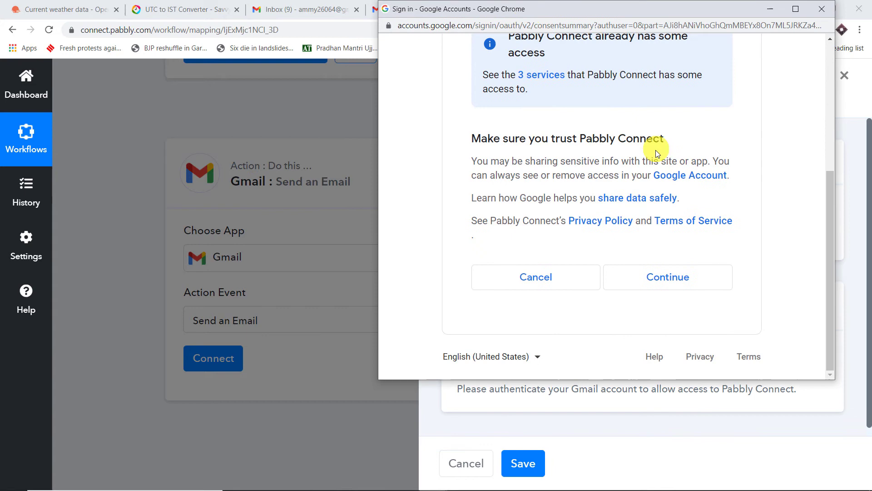
{"action": "left_click", "coordinate": [682, 279]}
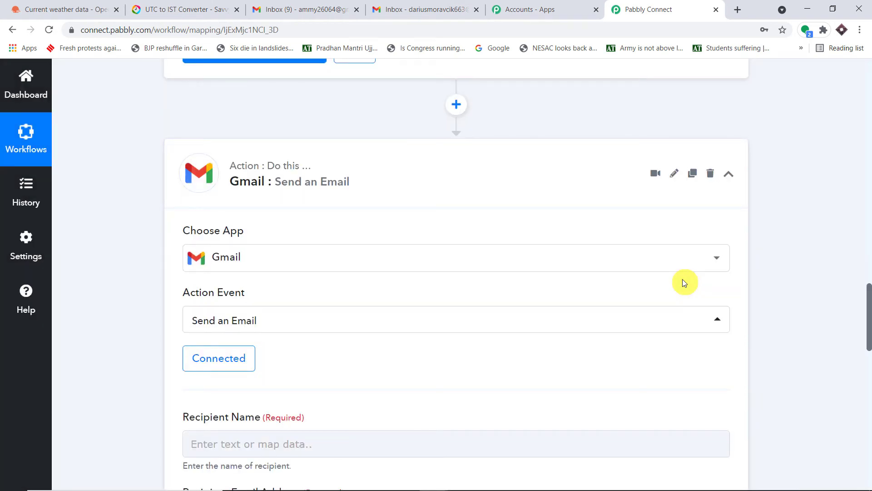
Switch to the recipient's Gmail inbox and open its Google account details panel.
{"action": "scroll", "coordinate": [686, 282], "scroll_direction": "down", "scroll_amount": 5}
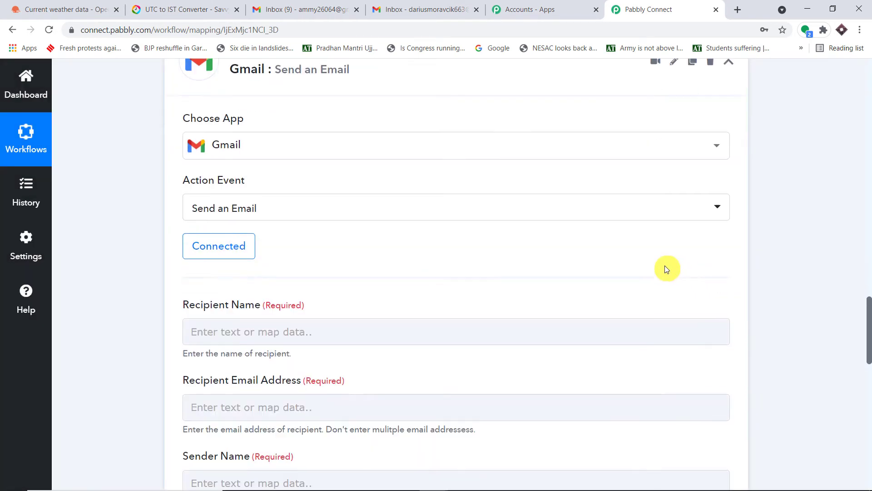
{"action": "left_click", "coordinate": [234, 215]}
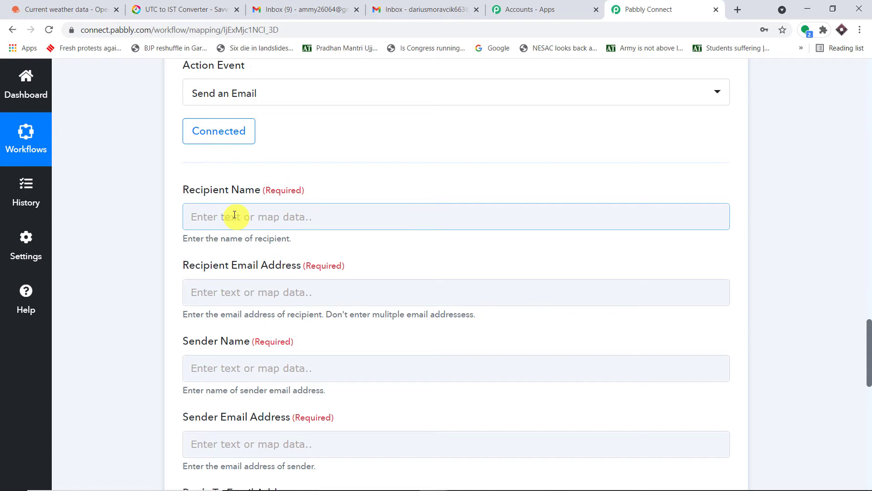
{"action": "left_click", "coordinate": [410, 9]}
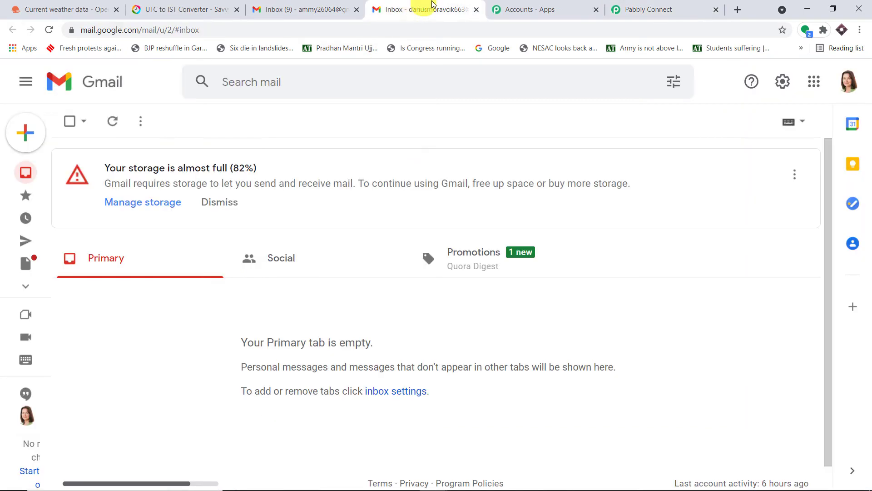
{"action": "left_click", "coordinate": [844, 81]}
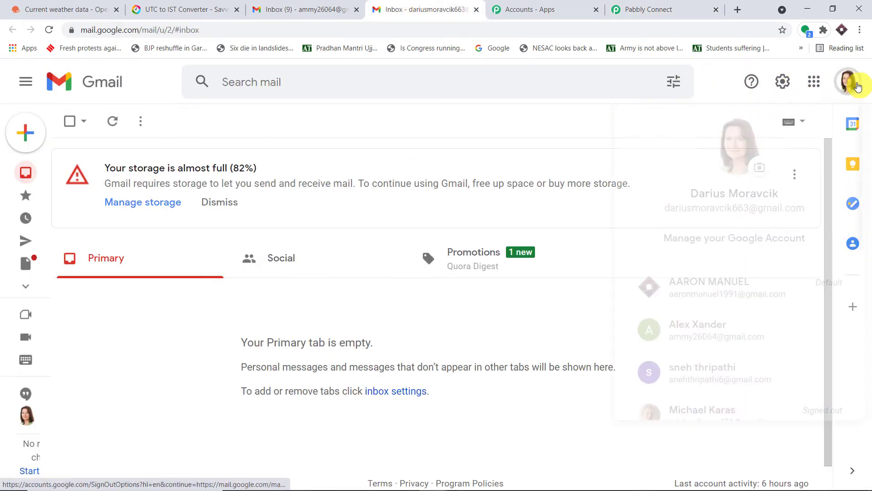
{"action": "scroll", "coordinate": [807, 153], "scroll_direction": "down", "scroll_amount": 1}
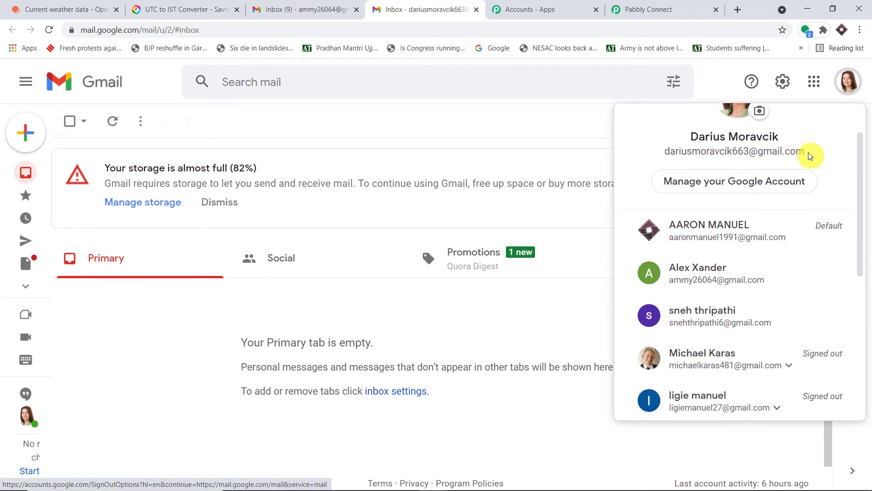
Copy the Gmail account holder's name into the Recipient Name field.
{"action": "scroll", "coordinate": [808, 157], "scroll_direction": "up", "scroll_amount": 1}
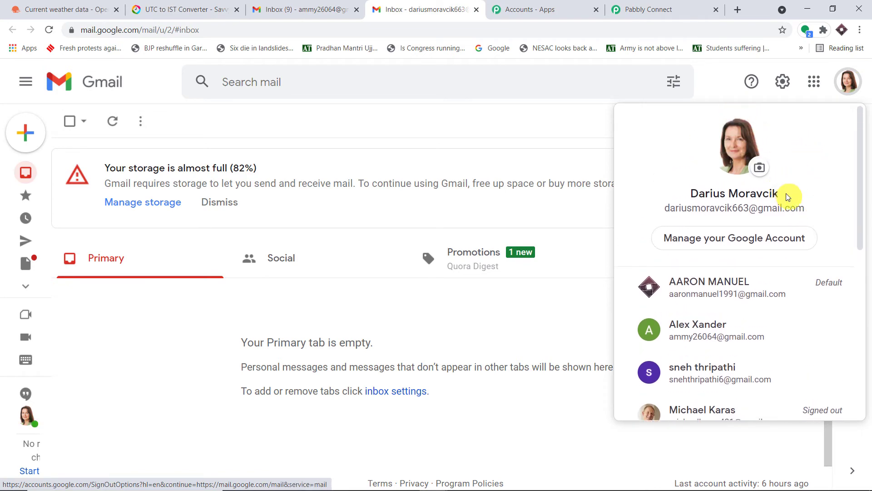
{"action": "left_click_drag", "start_coordinate": [788, 193], "coordinate": [694, 194]}
{"action": "right_click", "coordinate": [694, 194]}
{"action": "left_click", "coordinate": [706, 199]}
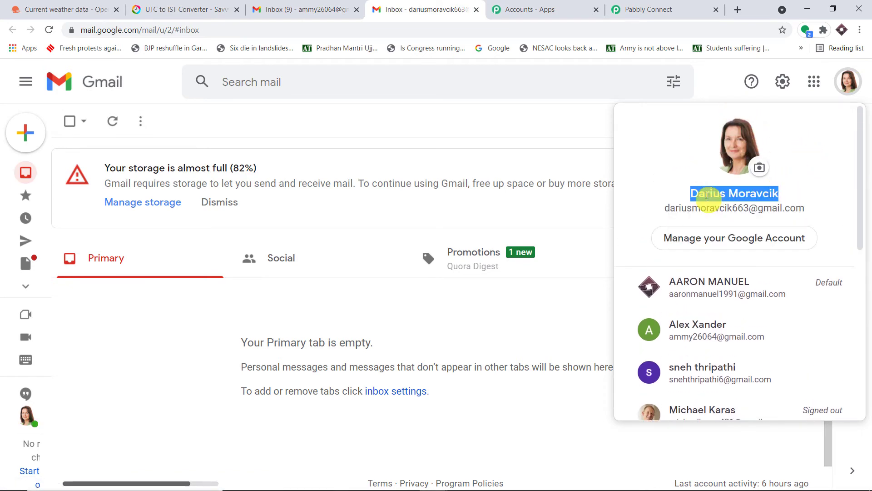
{"action": "left_click", "coordinate": [645, 9]}
{"action": "left_click", "coordinate": [219, 214]}
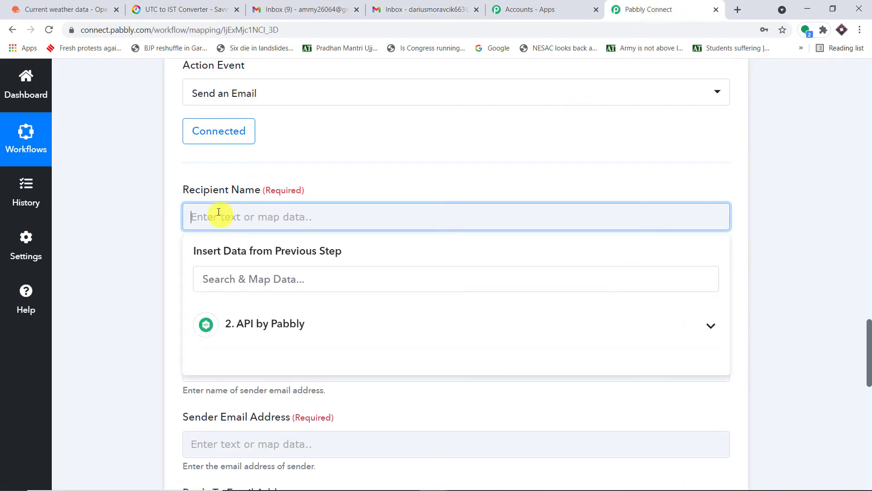
{"action": "key", "text": "ctrl+v"}
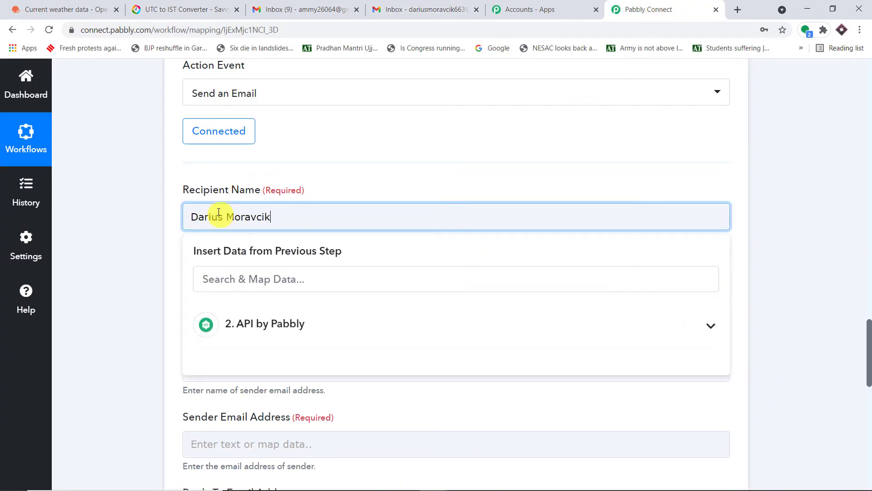
{"action": "left_click", "coordinate": [437, 143]}
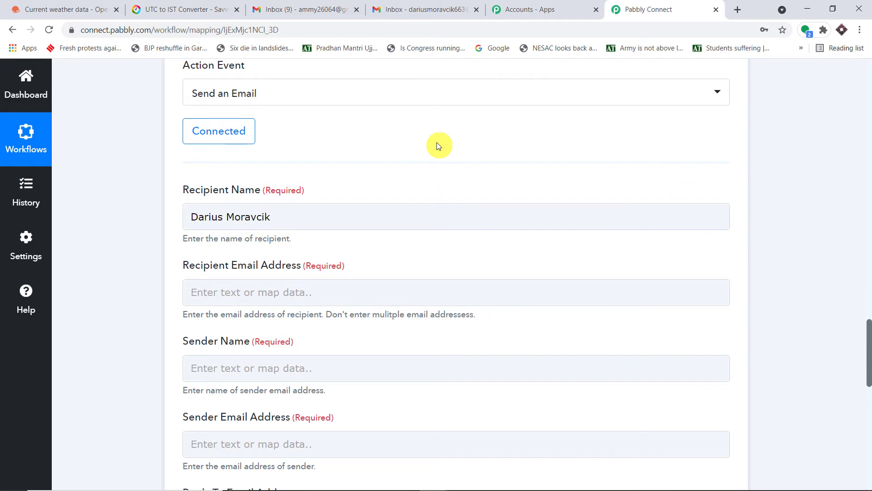
Copy the Gmail account's email address into the Recipient Email Address field.
{"action": "scroll", "coordinate": [437, 143], "scroll_direction": "down", "scroll_amount": 1}
{"action": "scroll", "coordinate": [444, 138], "scroll_direction": "down", "scroll_amount": 1}
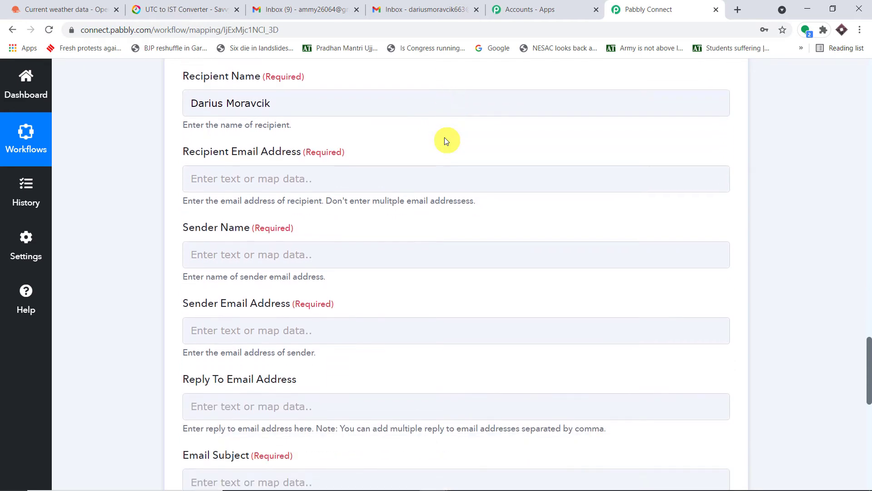
{"action": "left_click", "coordinate": [439, 4]}
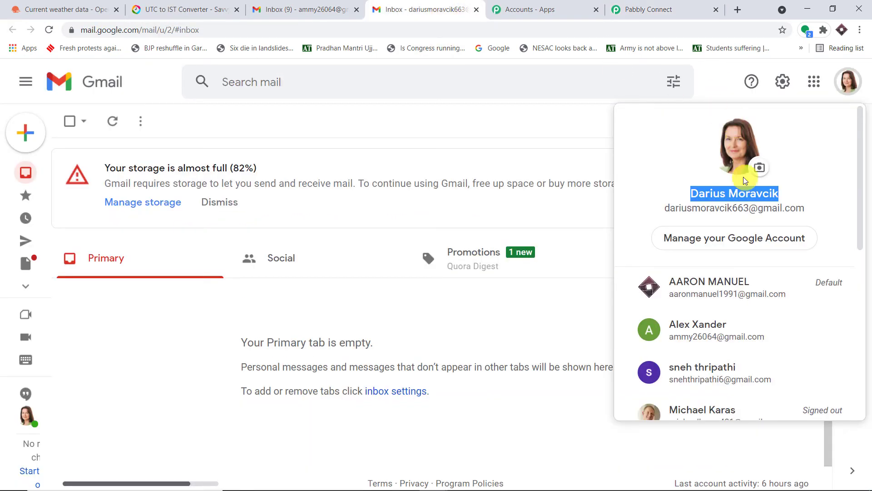
{"action": "left_click_drag", "start_coordinate": [811, 208], "coordinate": [666, 209]}
{"action": "right_click", "coordinate": [679, 207]}
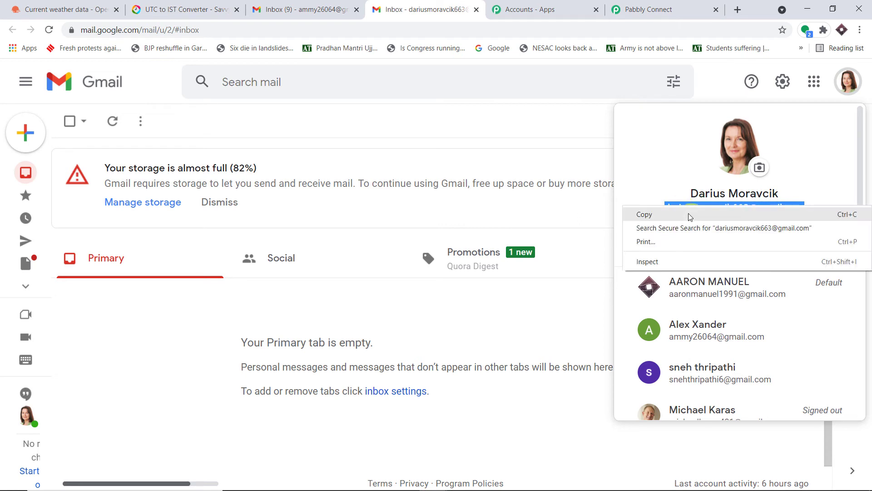
{"action": "left_click", "coordinate": [684, 214]}
{"action": "left_click", "coordinate": [672, 9]}
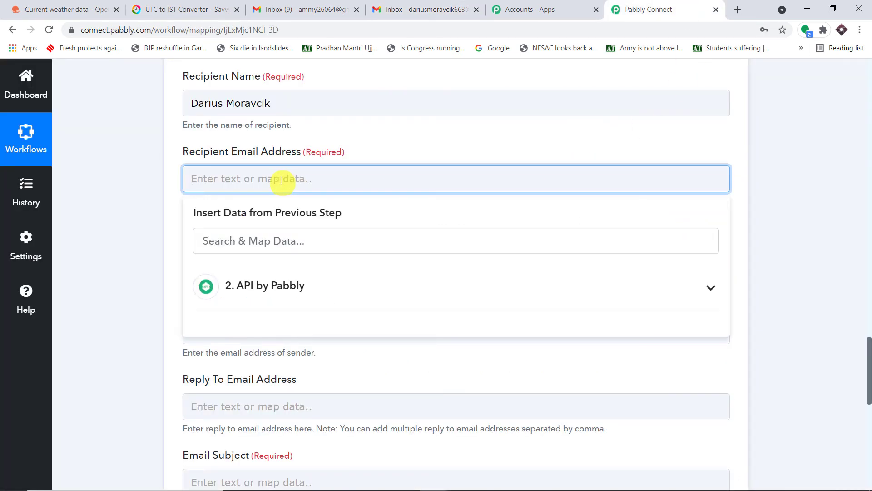
{"action": "key", "text": "ctrl+v"}
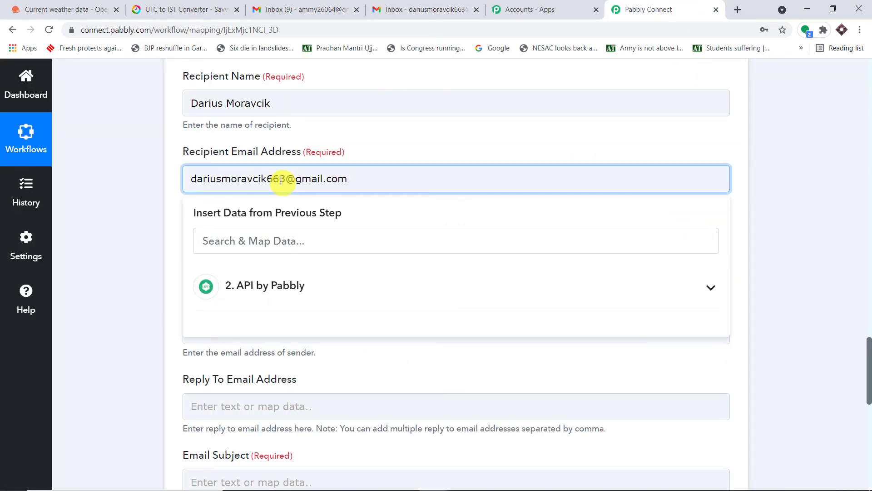
{"action": "left_click", "coordinate": [380, 135]}
Set the email's Sender Name to 'Weather'.
{"action": "scroll", "coordinate": [363, 135], "scroll_direction": "down", "scroll_amount": 2}
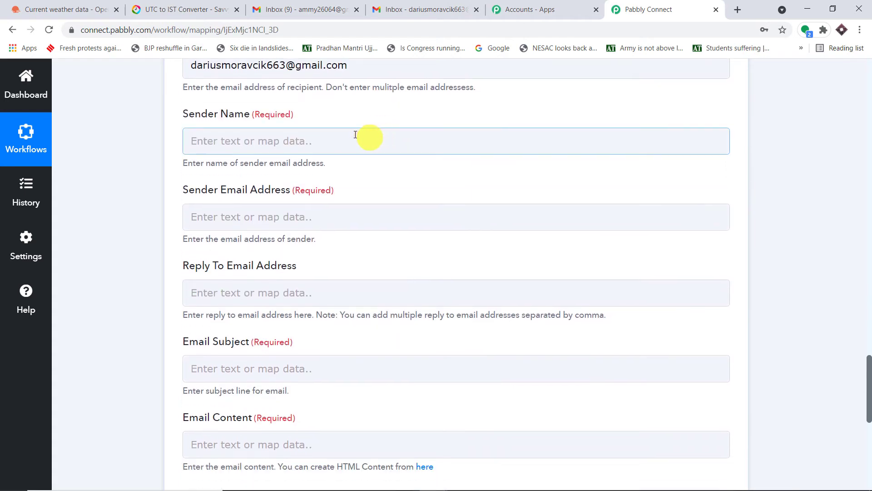
{"action": "left_click", "coordinate": [310, 141]}
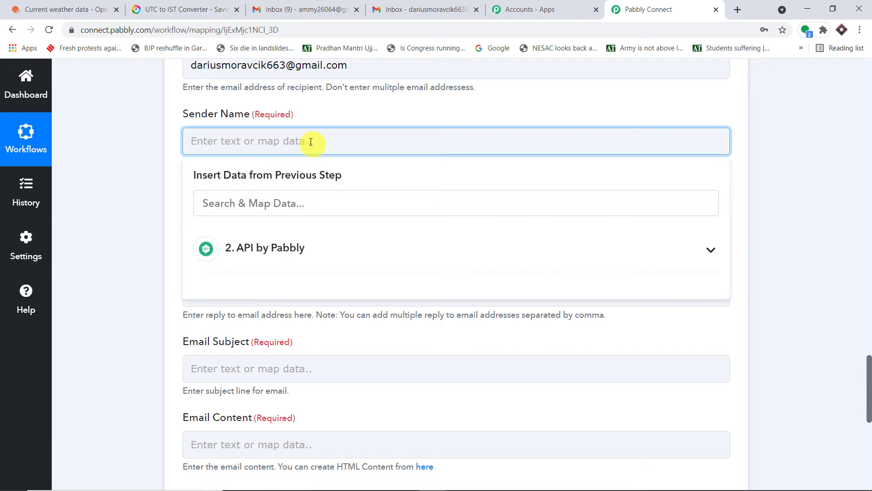
{"action": "type", "text": "Weather"}
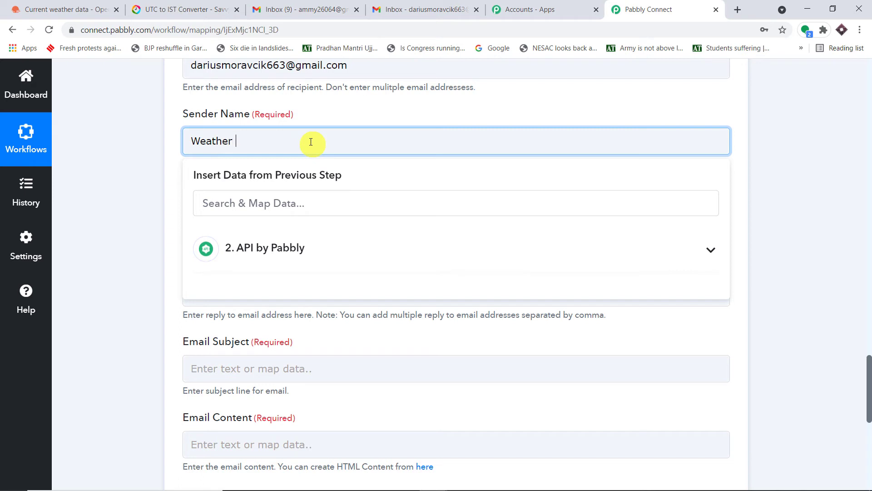
{"action": "type", "text": " IN"}
{"action": "key", "text": "BackSpace"}
{"action": "type", "text": "nfo"}
{"action": "type", "text": " T"}
{"action": "type", "text": "e"}
{"action": "key", "text": "BackSpace"}
{"action": "key", "text": "BackSpace"}
{"action": "key", "text": "BackSpace"}
{"action": "key", "text": "BackSpace"}
{"action": "key", "text": "BackSpace"}
{"action": "key", "text": "BackSpace"}
{"action": "key", "text": "BackSpace"}
{"action": "key", "text": "BackSpace"}
{"action": "key", "text": "BackSpace"}
{"action": "key", "text": "BackSpace"}
{"action": "key", "text": "BackSpace"}
{"action": "type", "text": "ther"}
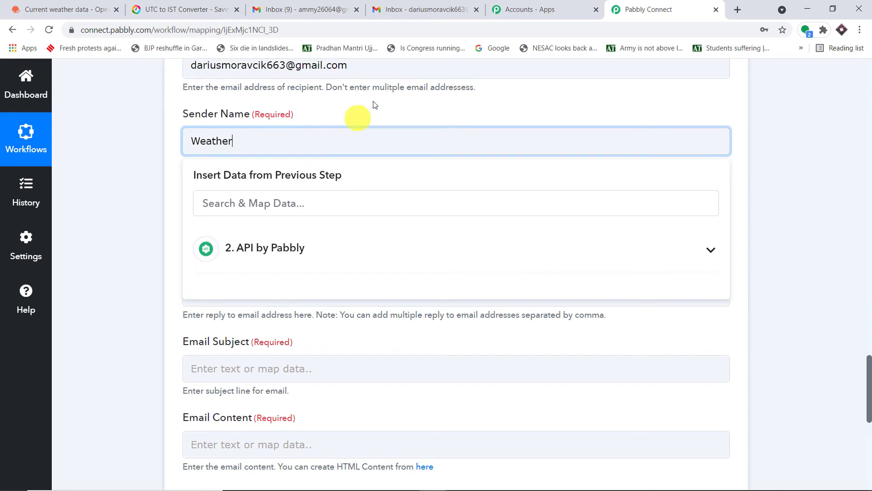
{"action": "left_click", "coordinate": [375, 96]}
Enter the sending Gmail account's address as the Sender Email Address.
{"action": "scroll", "coordinate": [374, 97], "scroll_direction": "down", "scroll_amount": 1}
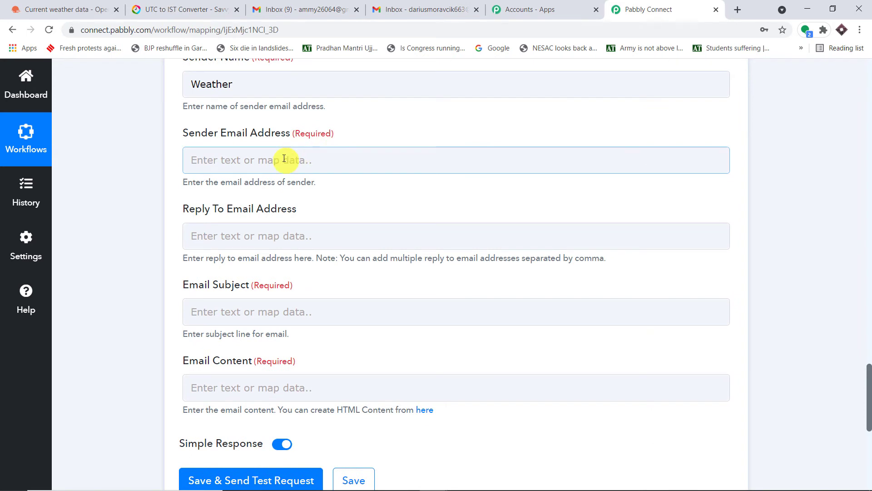
{"action": "left_click", "coordinate": [284, 158]}
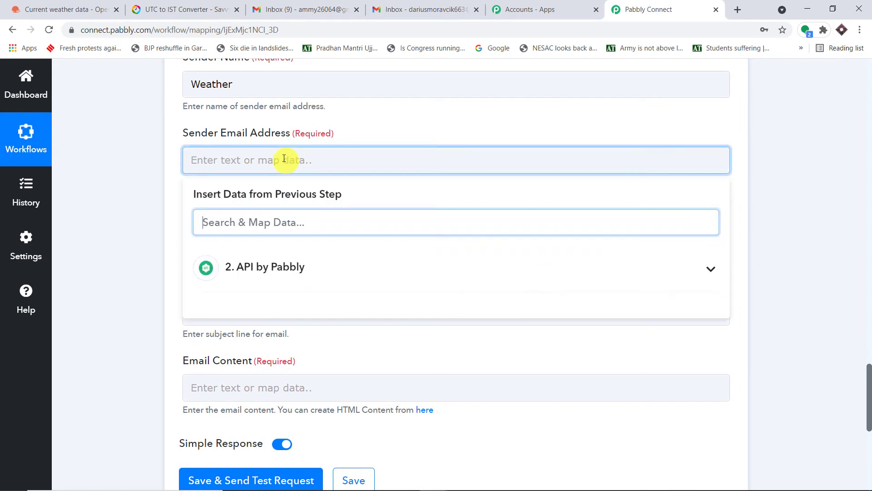
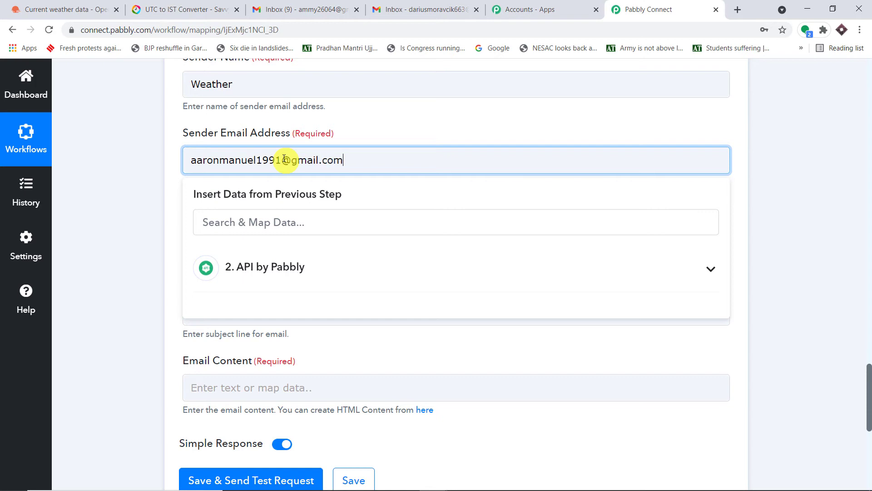
{"action": "left_click", "coordinate": [362, 120]}
{"action": "scroll", "coordinate": [363, 119], "scroll_direction": "down", "scroll_amount": 1}
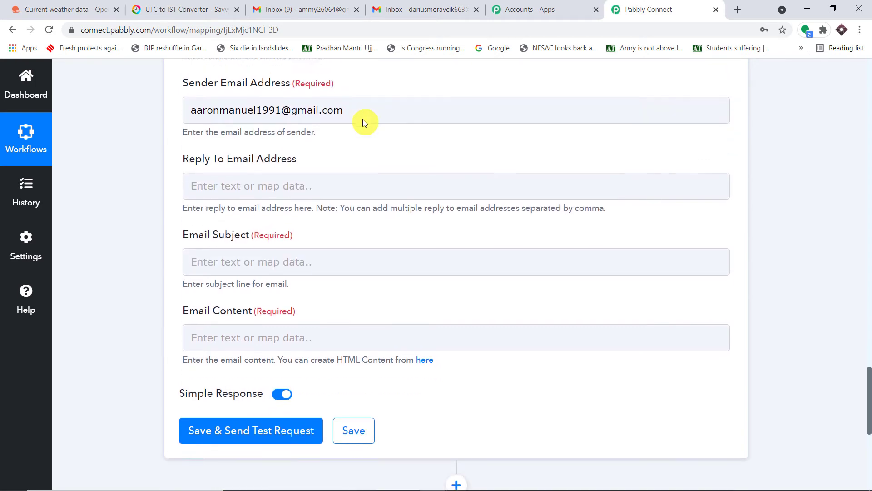
{"action": "scroll", "coordinate": [326, 163], "scroll_direction": "down", "scroll_amount": 2}
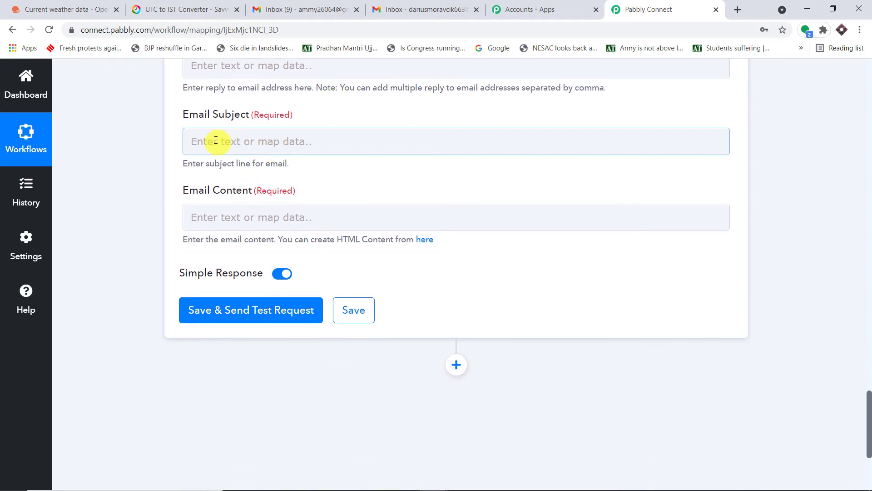
Enter 'Today Weather Report' as the email subject and review the API response fields.
{"action": "left_click", "coordinate": [215, 140]}
{"action": "type", "text": "T"}
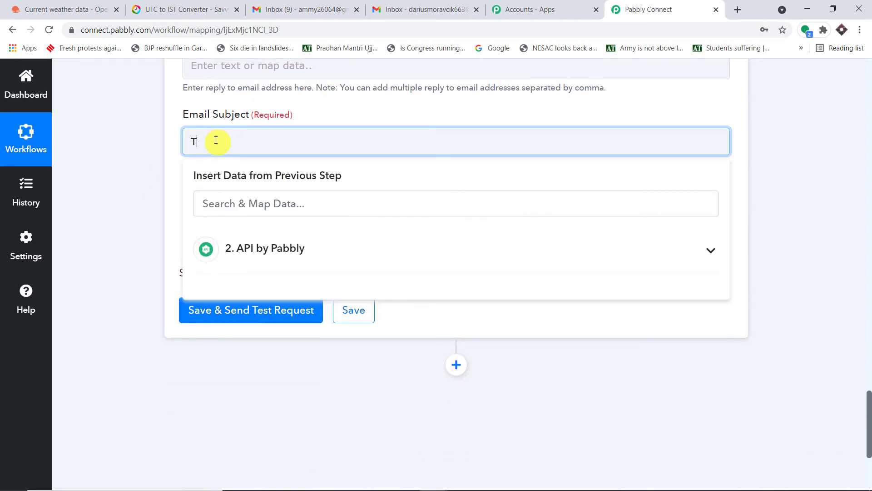
{"action": "type", "text": "odays"}
{"action": "type", "text": "Wear"}
{"action": "type", "text": "ther "}
{"action": "type", "text": "R"}
{"action": "type", "text": "e"}
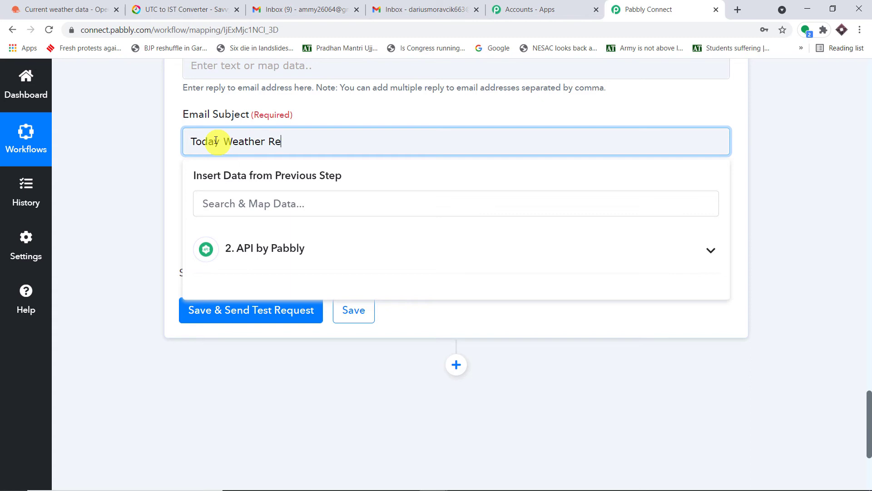
{"action": "type", "text": "port"}
{"action": "left_click", "coordinate": [385, 100]}
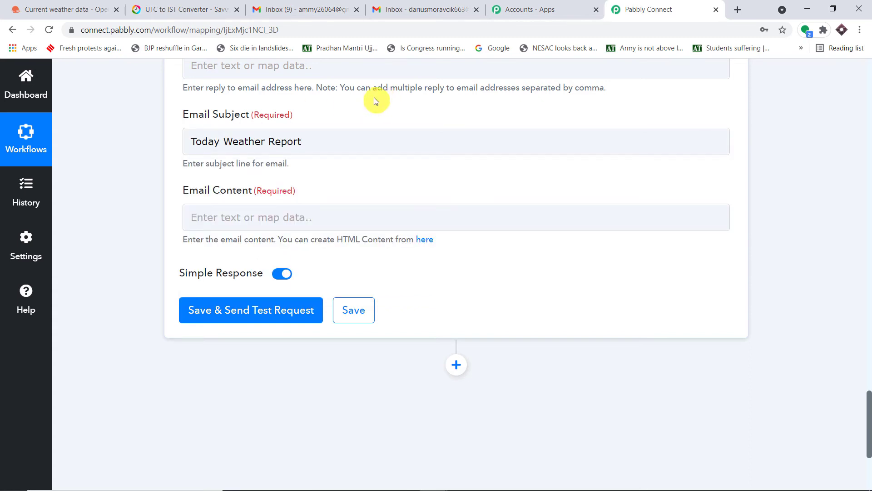
{"action": "scroll", "coordinate": [645, 186], "scroll_direction": "up", "scroll_amount": 15}
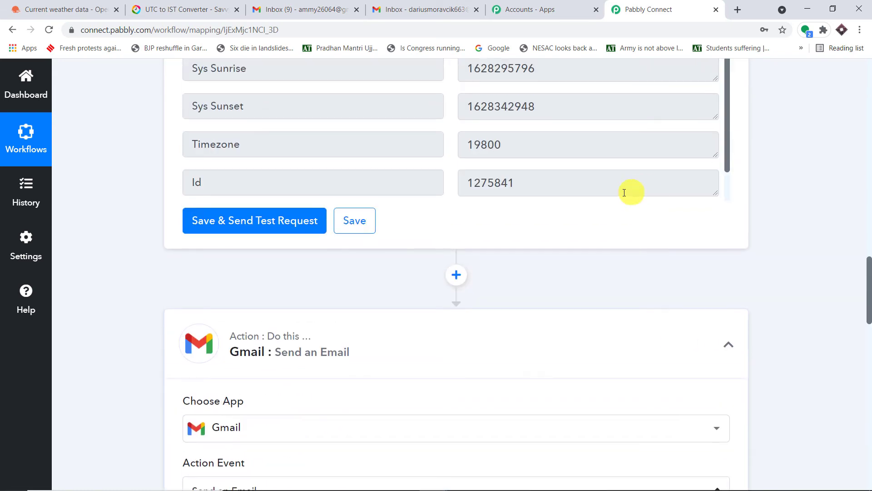
{"action": "scroll", "coordinate": [608, 187], "scroll_direction": "up", "scroll_amount": 2}
{"action": "scroll", "coordinate": [857, 287], "scroll_direction": "down", "scroll_amount": 16}
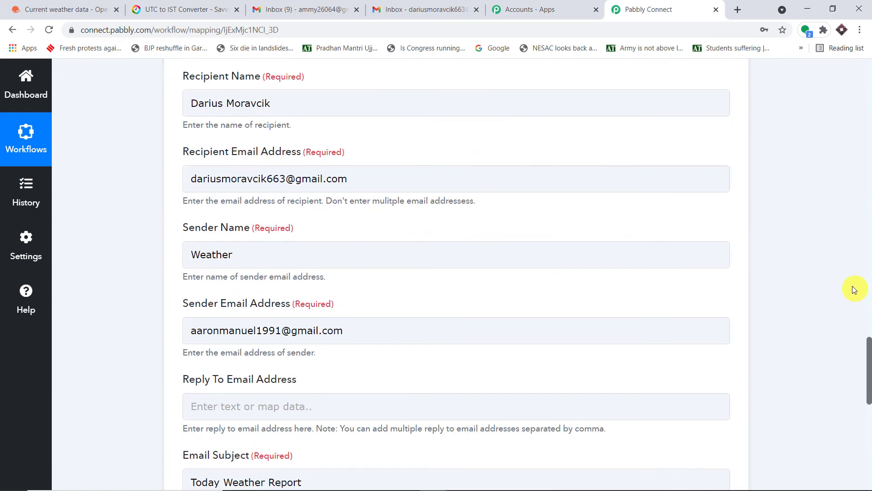
{"action": "left_click", "coordinate": [265, 212]}
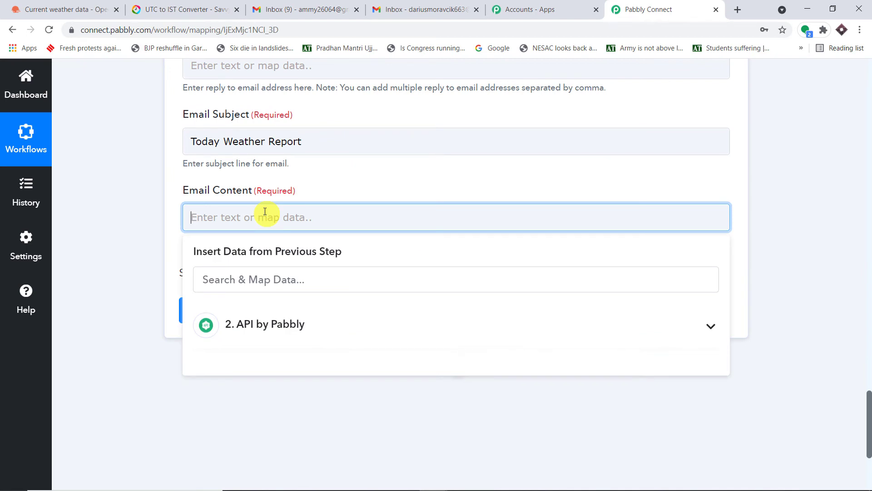
Write 'Min Temp :' and 'Max Temp' in the email body with their mapped API temperature values.
{"action": "type", "text": "Temp"}
{"action": "key", "text": "BackSpace"}
{"action": "key", "text": "BackSpace"}
{"action": "key", "text": "BackSpace"}
{"action": "key", "text": "BackSpace"}
{"action": "type", "text": "Min Temp"}
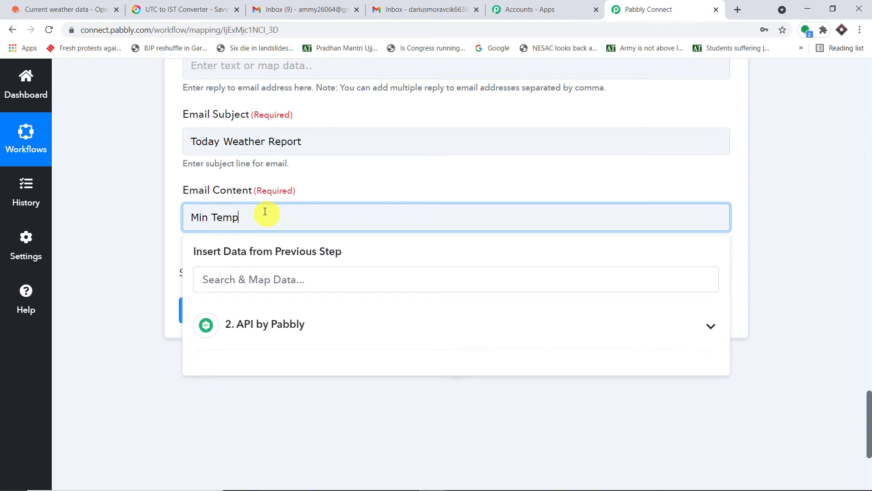
{"action": "type", "text": " : M"}
{"action": "key", "text": "BackSpace"}
{"action": "left_click", "coordinate": [275, 328]}
{"action": "scroll", "coordinate": [340, 390], "scroll_direction": "down", "scroll_amount": 4}
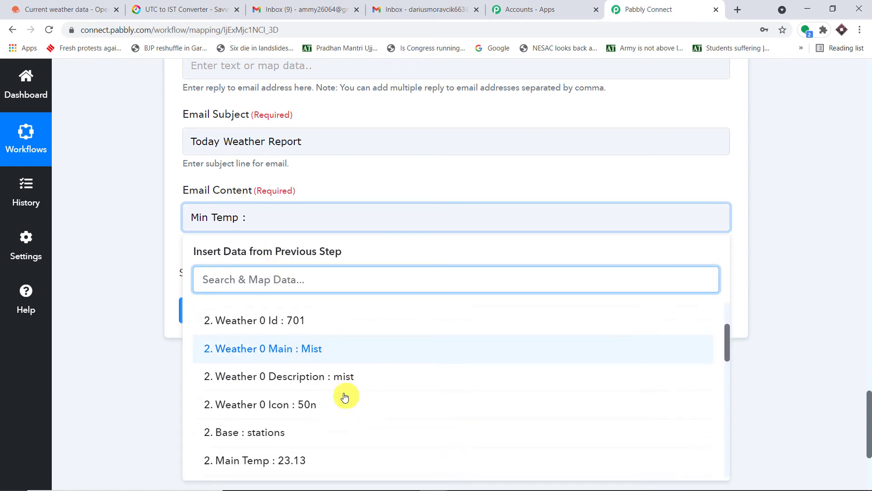
{"action": "scroll", "coordinate": [335, 404], "scroll_direction": "down", "scroll_amount": 1}
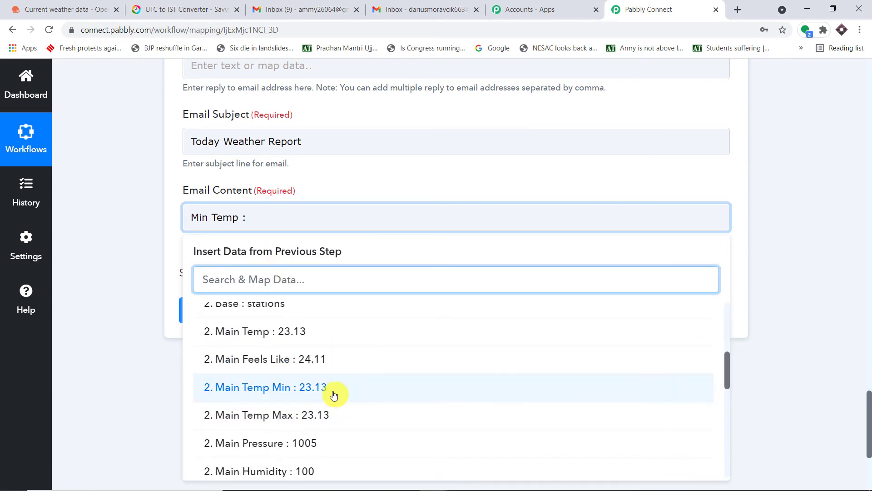
{"action": "left_click", "coordinate": [335, 390]}
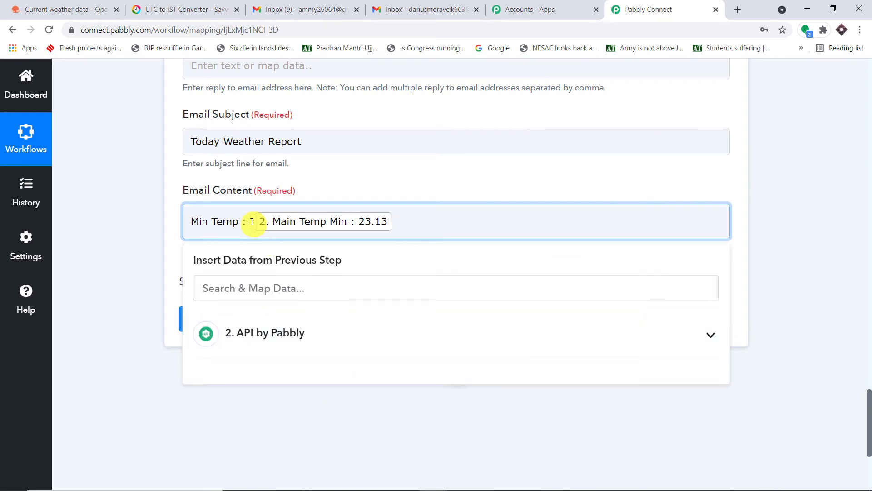
{"action": "key", "text": "BackSpace"}
{"action": "left_click", "coordinate": [407, 222]}
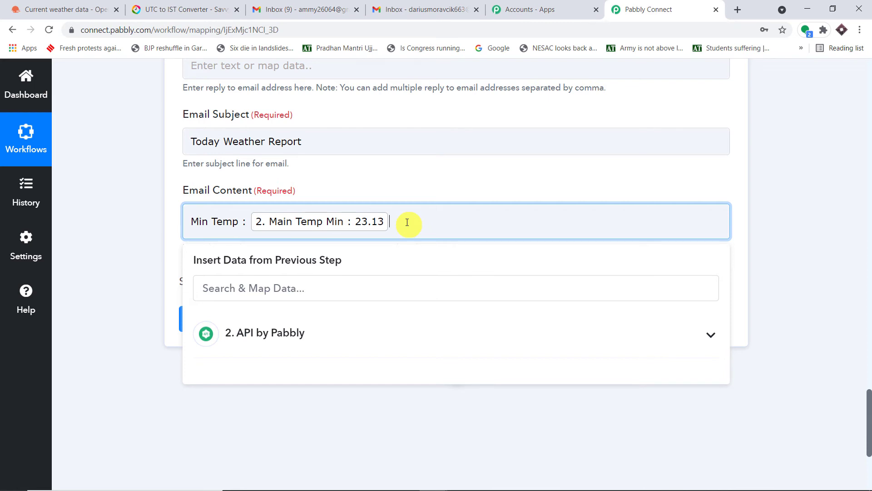
{"action": "type", "text": ", Max Temp :"}
{"action": "left_click", "coordinate": [306, 335]}
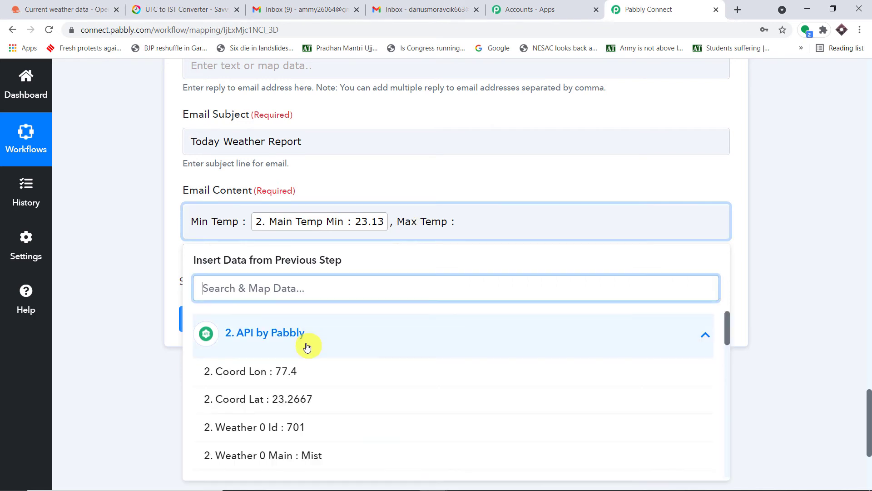
{"action": "scroll", "coordinate": [313, 364], "scroll_direction": "down", "scroll_amount": 5}
{"action": "scroll", "coordinate": [336, 375], "scroll_direction": "down", "scroll_amount": 1}
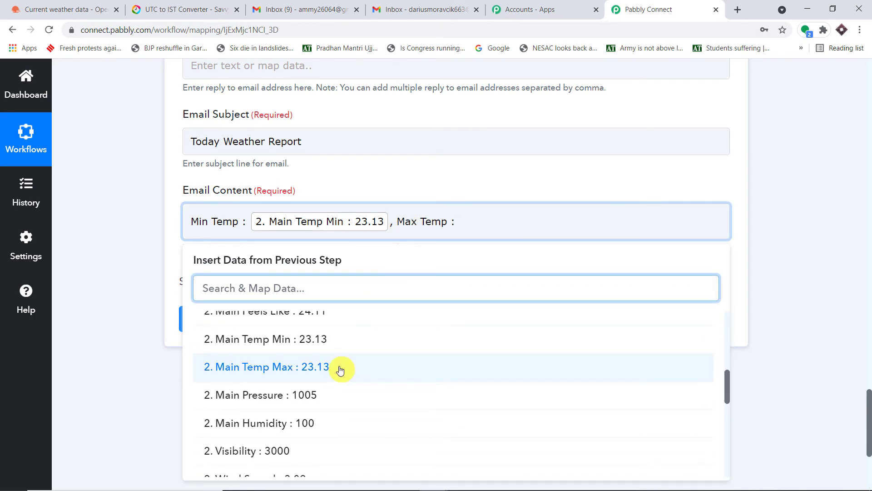
{"action": "left_click", "coordinate": [340, 371]}
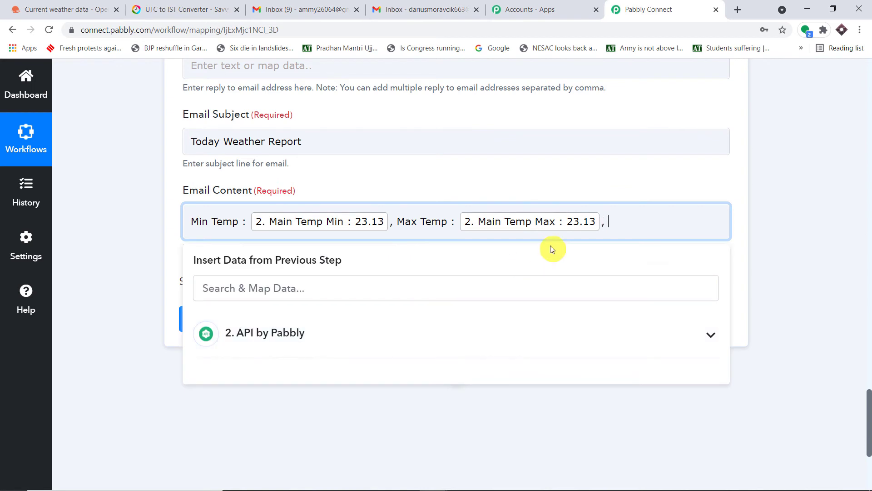
Add 'Weather :' and 'Humidity :' labels with the mapped weather condition and humidity values.
{"action": "type", "text": ", Weather :"}
{"action": "left_click", "coordinate": [351, 340]}
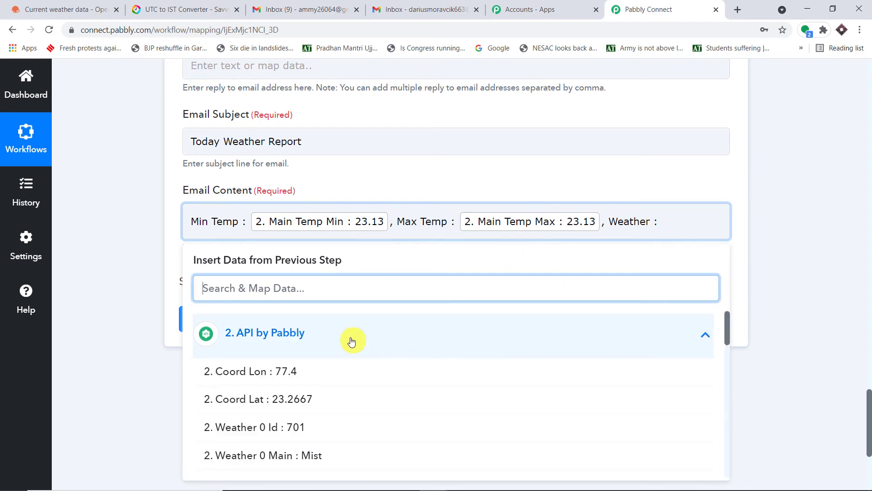
{"action": "scroll", "coordinate": [347, 354], "scroll_direction": "down", "scroll_amount": 2}
{"action": "left_click", "coordinate": [345, 353]}
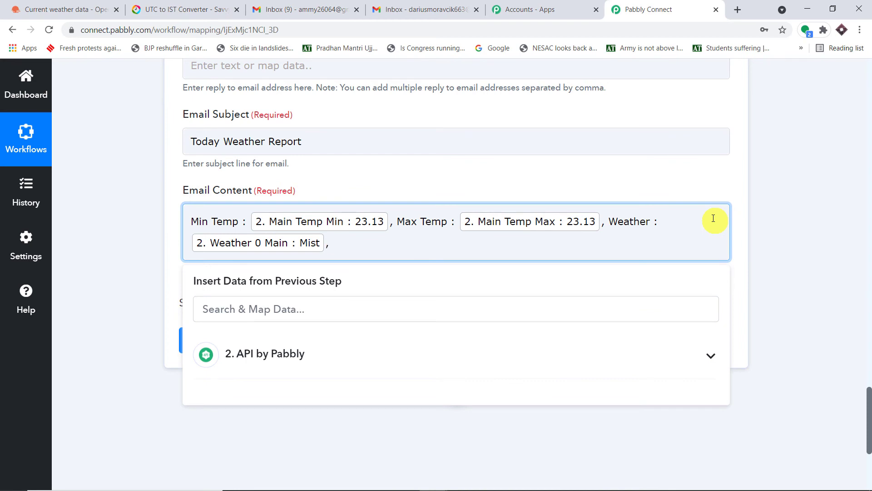
{"action": "type", "text": ", Humidity :"}
{"action": "left_click", "coordinate": [252, 352]}
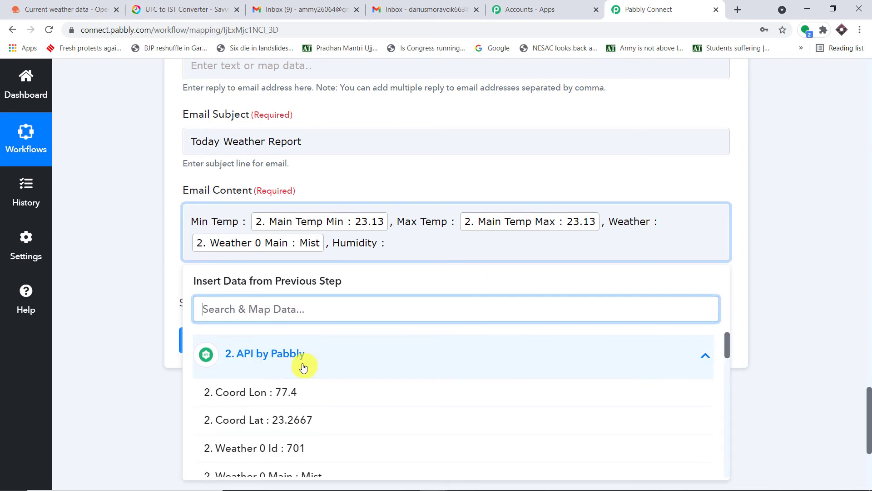
{"action": "scroll", "coordinate": [330, 375], "scroll_direction": "down", "scroll_amount": 3}
{"action": "scroll", "coordinate": [329, 375], "scroll_direction": "down", "scroll_amount": 5}
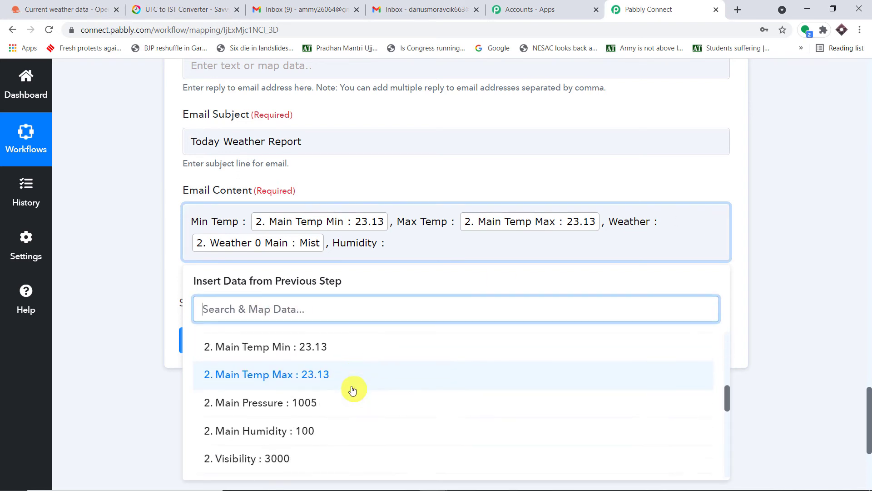
{"action": "left_click", "coordinate": [357, 386]}
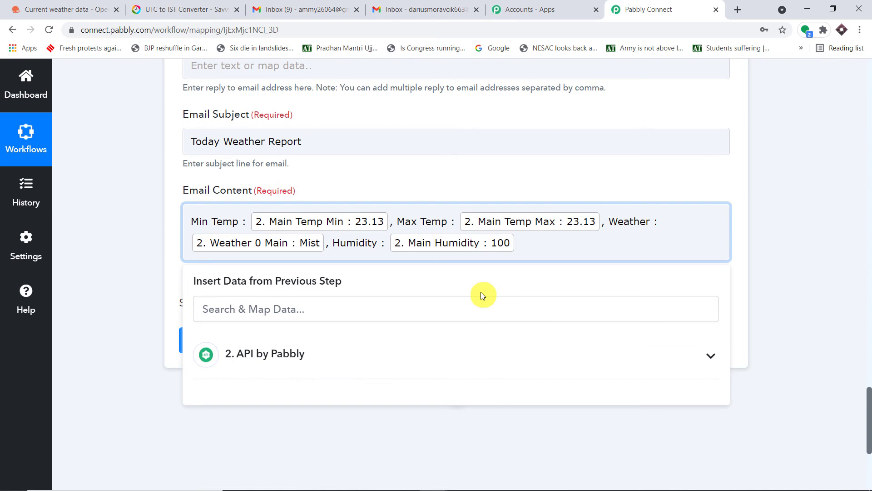
{"action": "type", "text": ","}
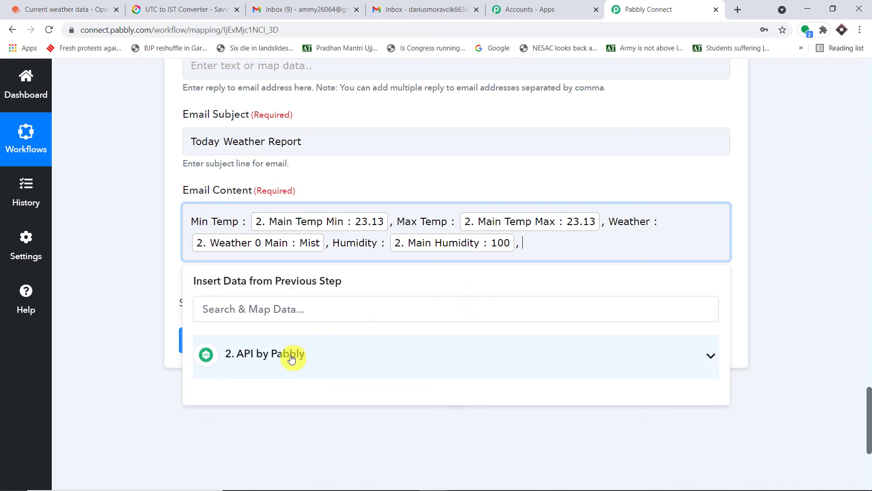
Insert the mapped pressure value labelled 'Pressure :' into the email body.
{"action": "left_click", "coordinate": [291, 359]}
{"action": "left_click", "coordinate": [389, 310]}
{"action": "scroll", "coordinate": [400, 317], "scroll_direction": "down", "scroll_amount": 3}
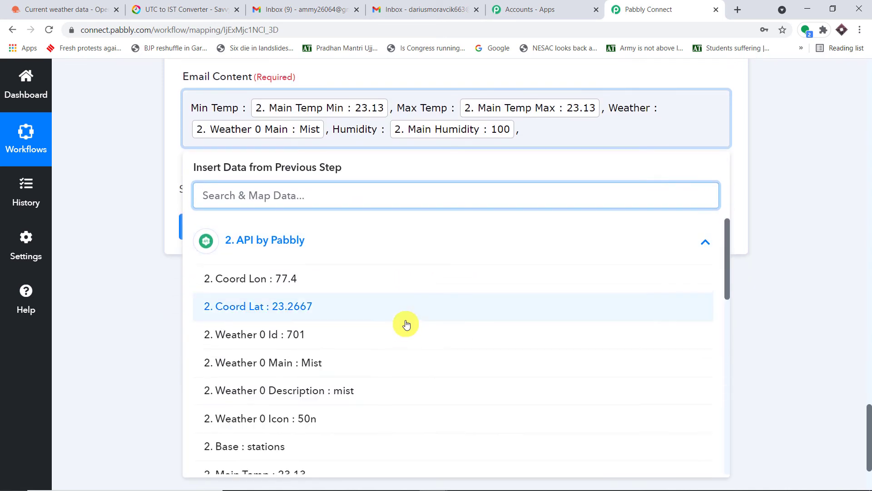
{"action": "scroll", "coordinate": [446, 289], "scroll_direction": "down", "scroll_amount": 5}
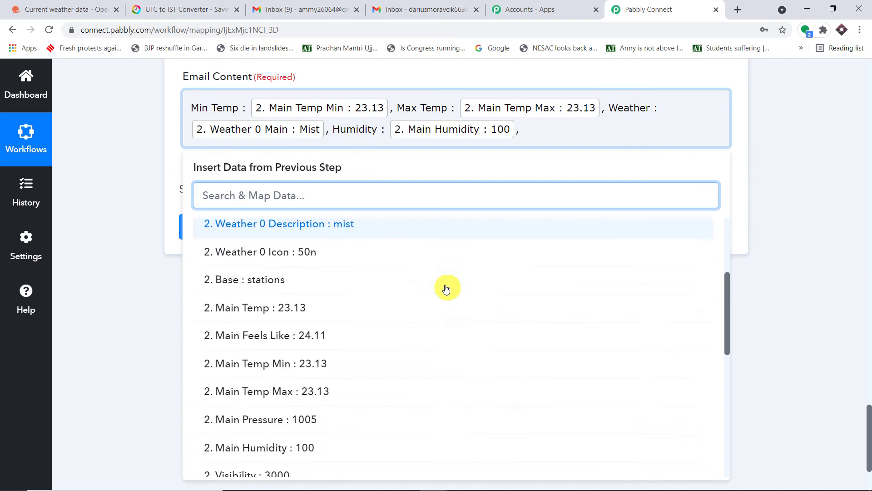
{"action": "scroll", "coordinate": [445, 288], "scroll_direction": "down", "scroll_amount": 3}
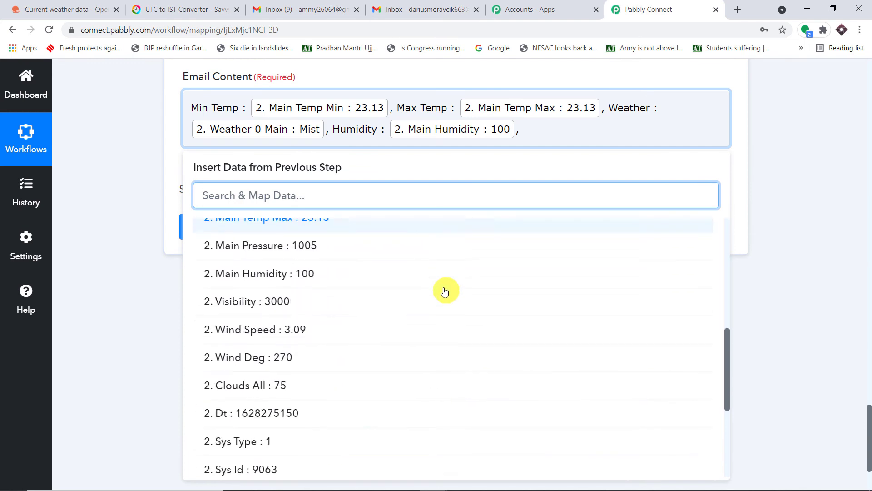
{"action": "left_click", "coordinate": [362, 250]}
{"action": "left_click", "coordinate": [534, 138]}
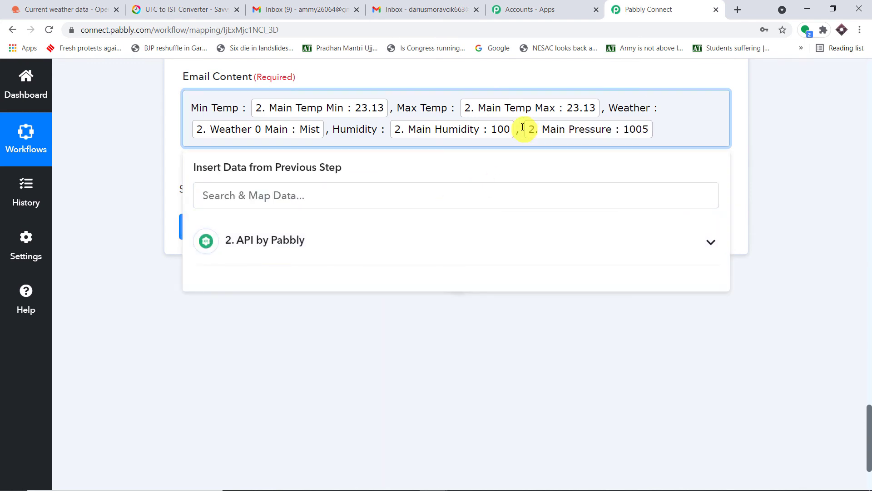
{"action": "type", "text": "Pressure "}
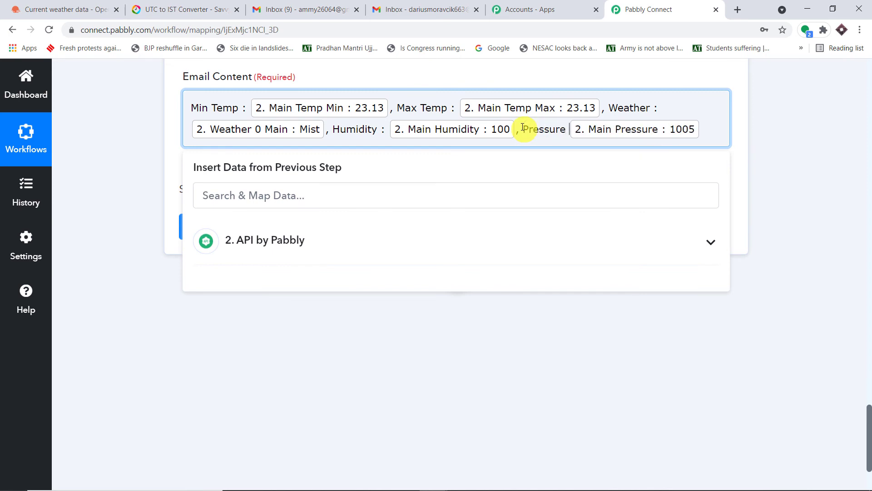
{"action": "type", "text": ":"}
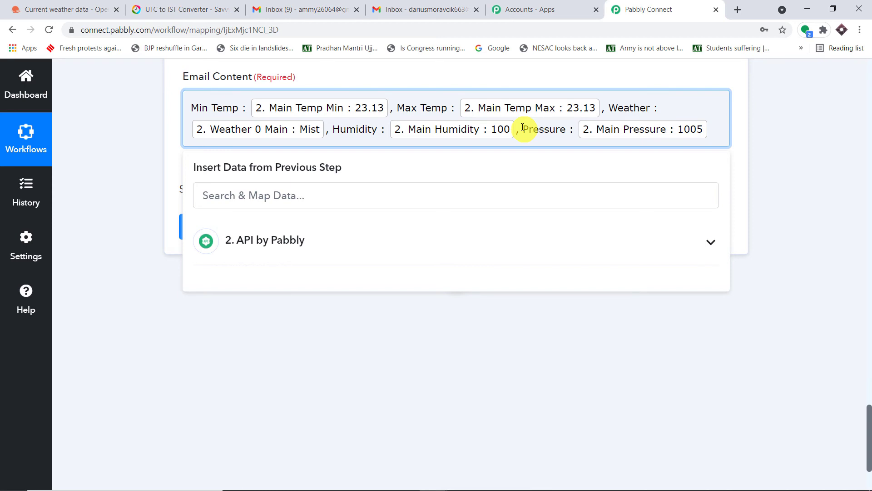
{"action": "left_click", "coordinate": [734, 112]}
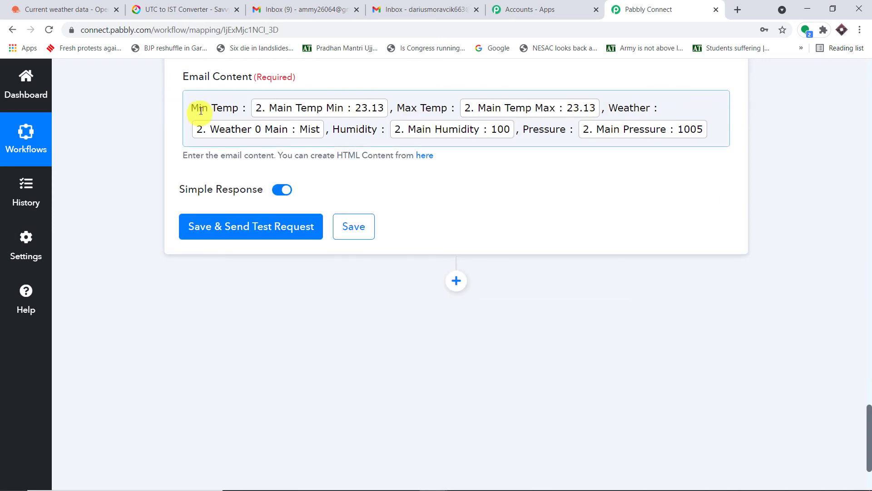
Add 'Wind Speed :' with the mapped wind speed value at the end of the email.
{"action": "left_click", "coordinate": [717, 128]}
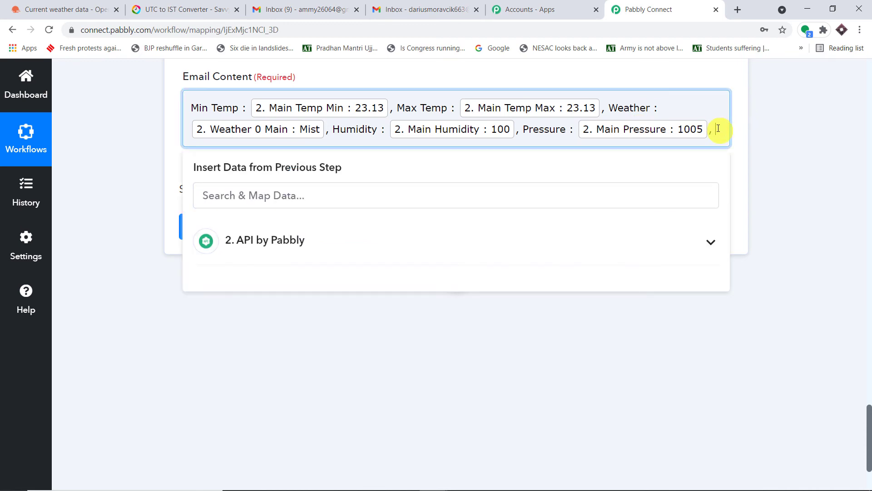
{"action": "type", "text": "Wind Speed :"}
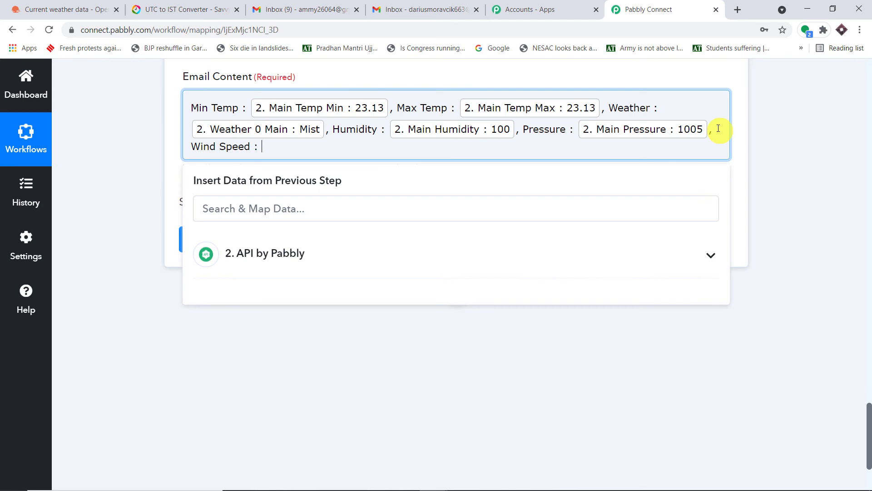
{"action": "left_click", "coordinate": [249, 248]}
{"action": "scroll", "coordinate": [341, 357], "scroll_direction": "down", "scroll_amount": 3}
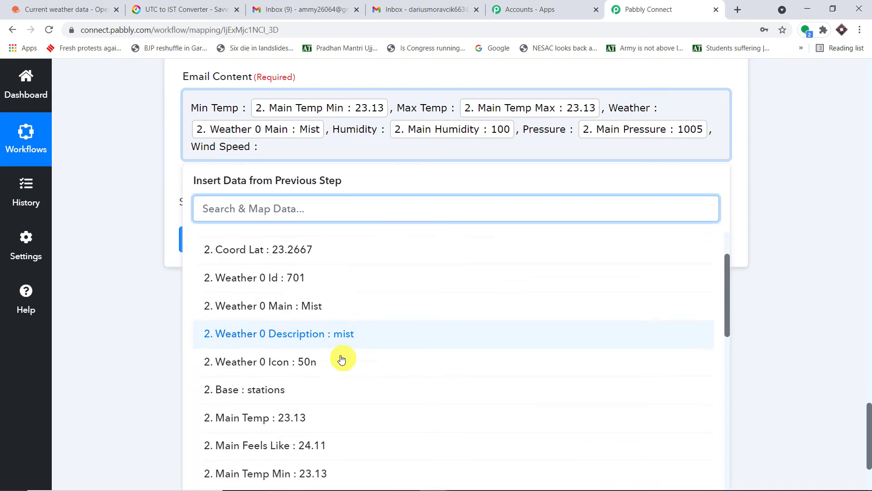
{"action": "scroll", "coordinate": [342, 360], "scroll_direction": "down", "scroll_amount": 4}
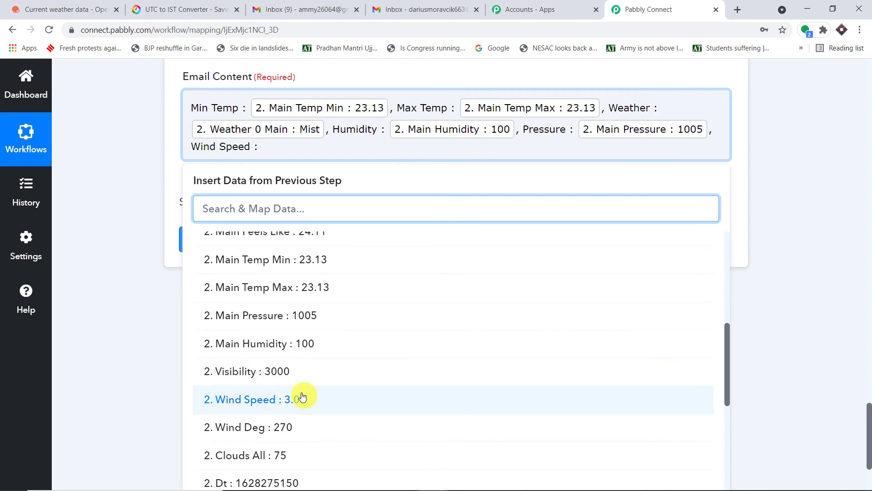
{"action": "left_click", "coordinate": [312, 394]}
{"action": "left_click", "coordinate": [790, 168]}
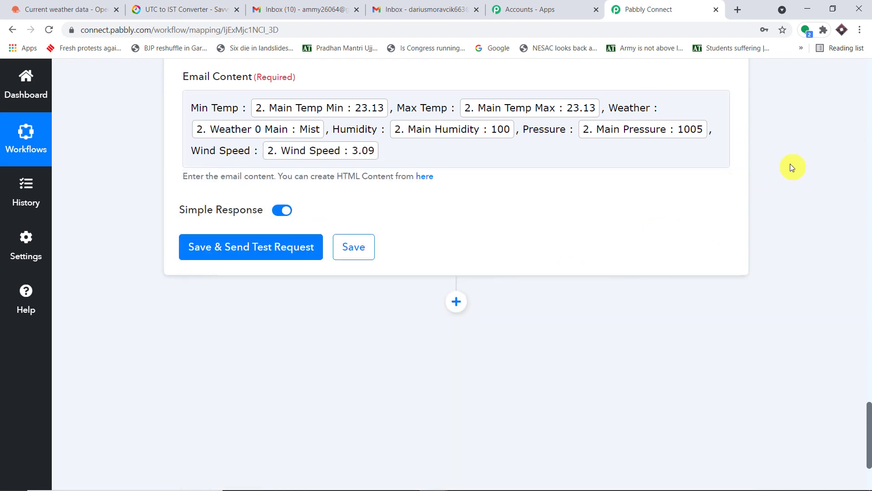
{"action": "left_click", "coordinate": [202, 107]}
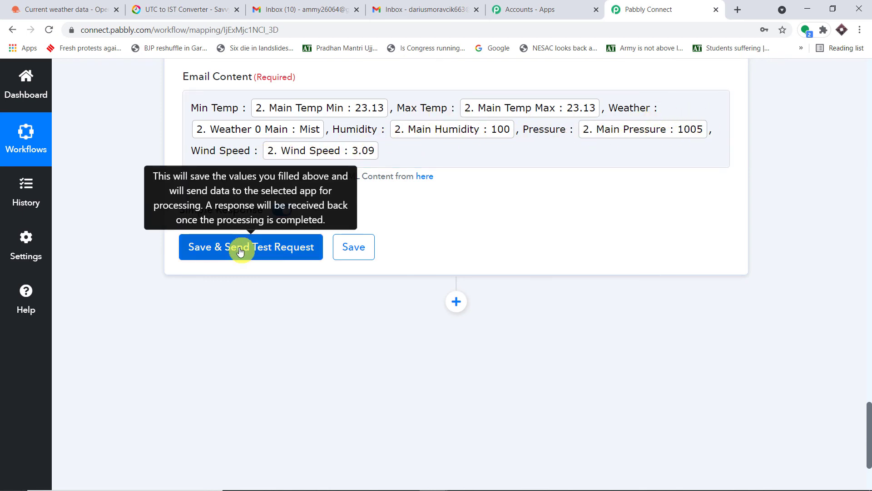
Save the Send an Email step and send a test request, then switch to the Gmail inbox.
{"action": "left_click", "coordinate": [423, 9]}
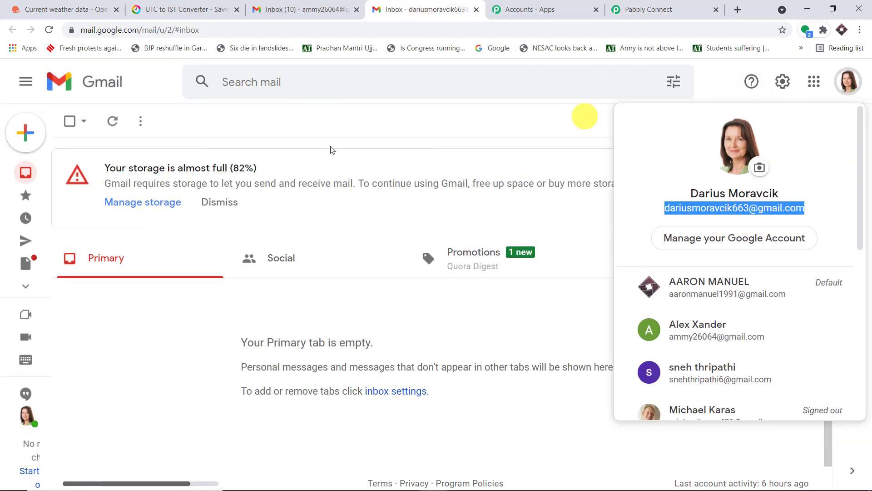
{"action": "left_click", "coordinate": [634, 9]}
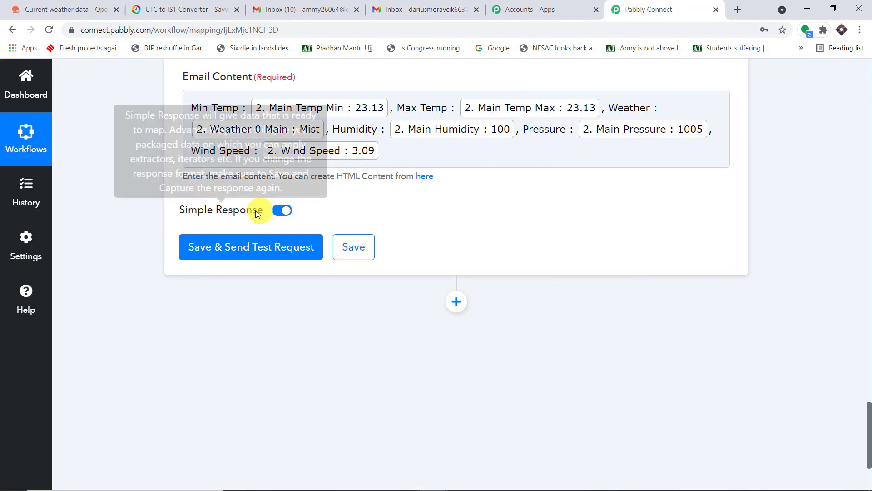
{"action": "left_click", "coordinate": [246, 246]}
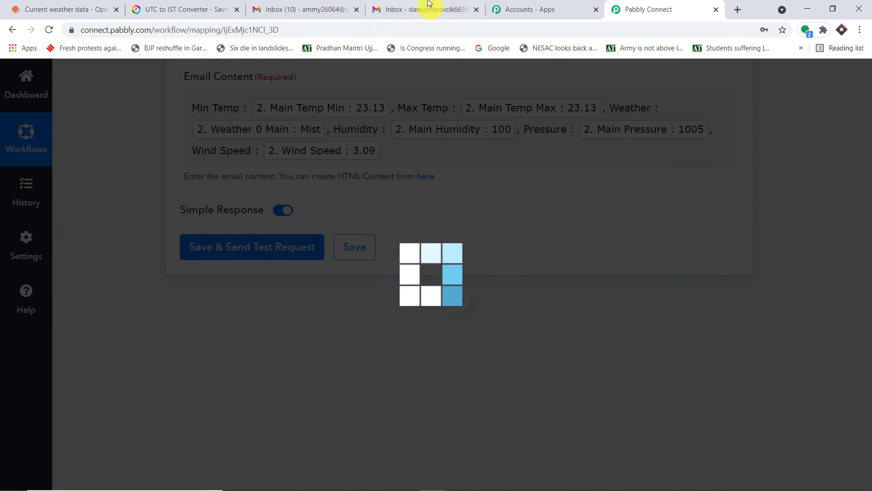
{"action": "left_click", "coordinate": [429, 6]}
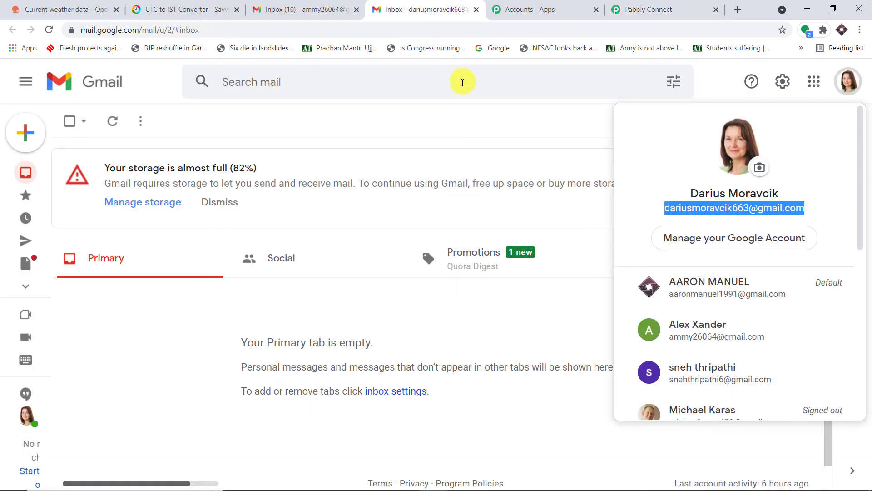
Open the 'Today Weather Report' email from Weather and verify Min Temp 23.13, Mist, Humidity 100, Pressure 1005.
{"action": "left_click", "coordinate": [477, 122]}
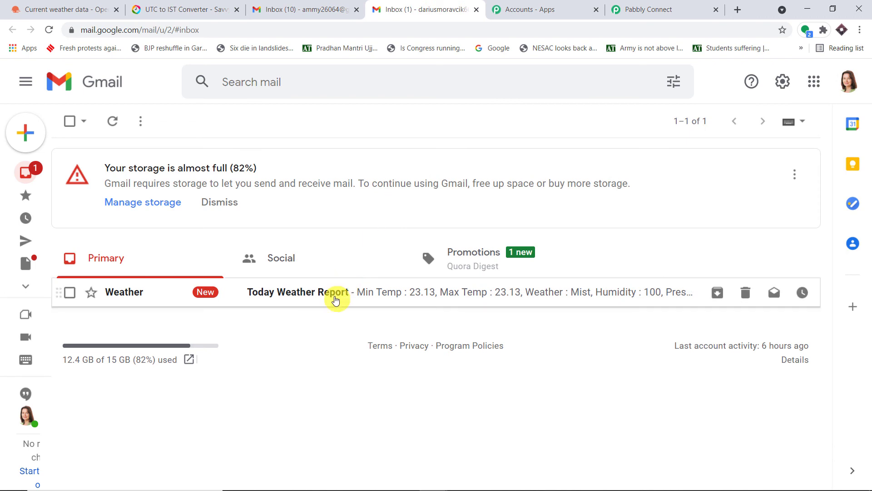
{"action": "left_click", "coordinate": [335, 296]}
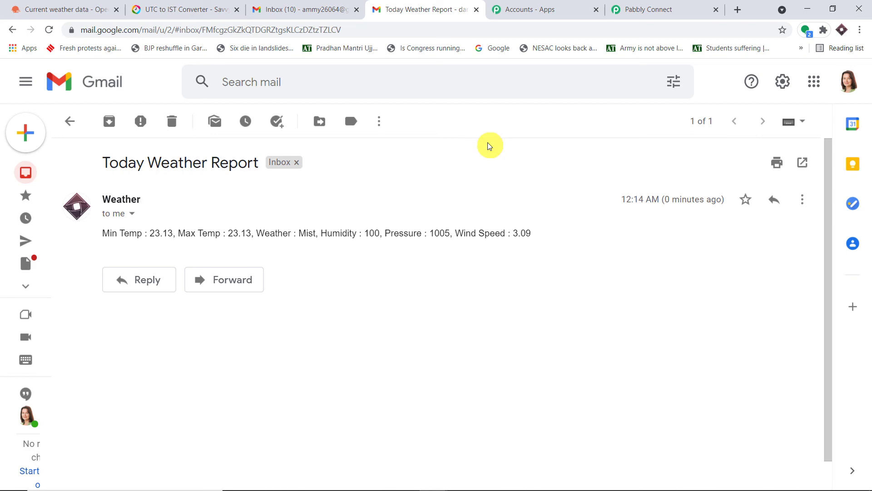
{"action": "left_click", "coordinate": [68, 123]}
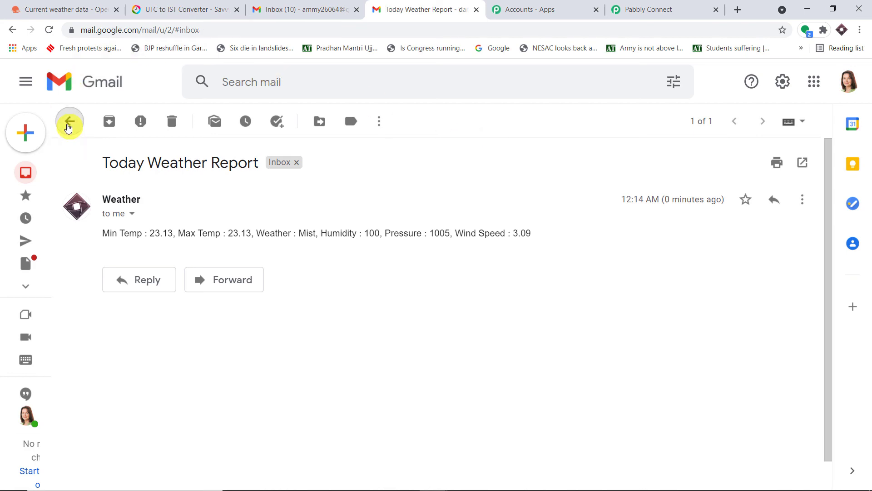
{"action": "left_click", "coordinate": [645, 9]}
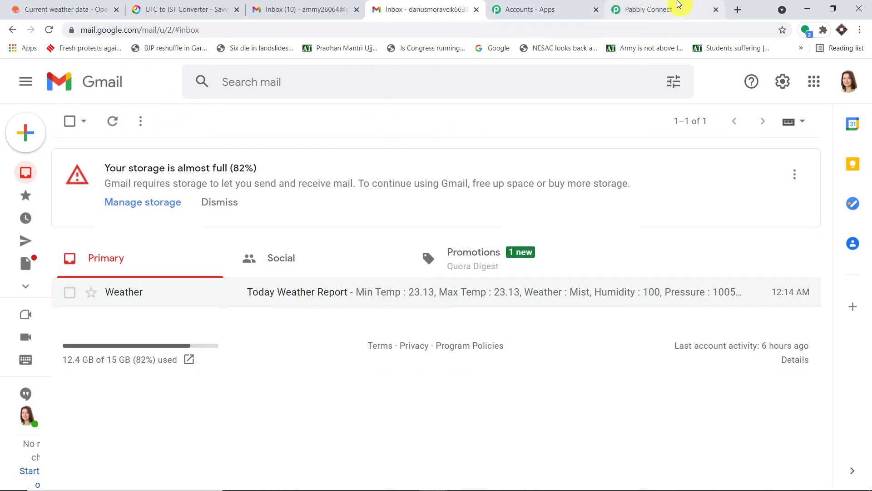
{"action": "scroll", "coordinate": [577, 289], "scroll_direction": "up", "scroll_amount": 10}
{"action": "scroll", "coordinate": [866, 227], "scroll_direction": "up", "scroll_amount": 20}
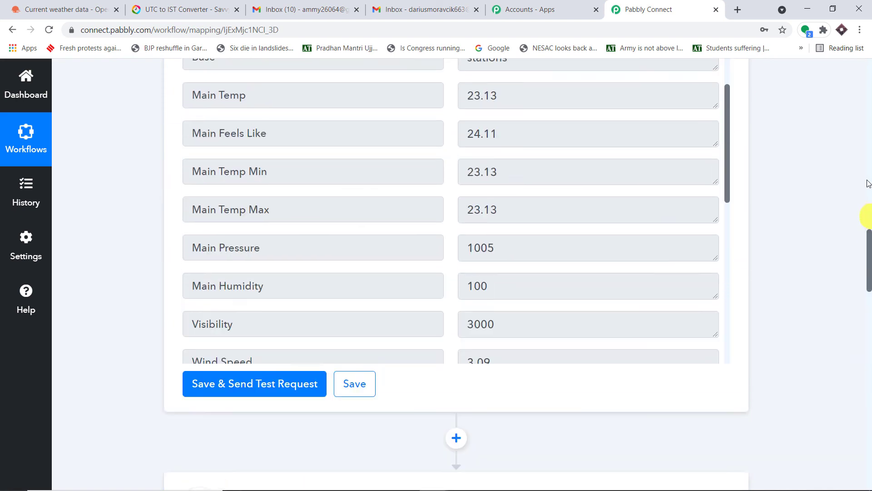
{"action": "scroll", "coordinate": [866, 136], "scroll_direction": "up", "scroll_amount": 6}
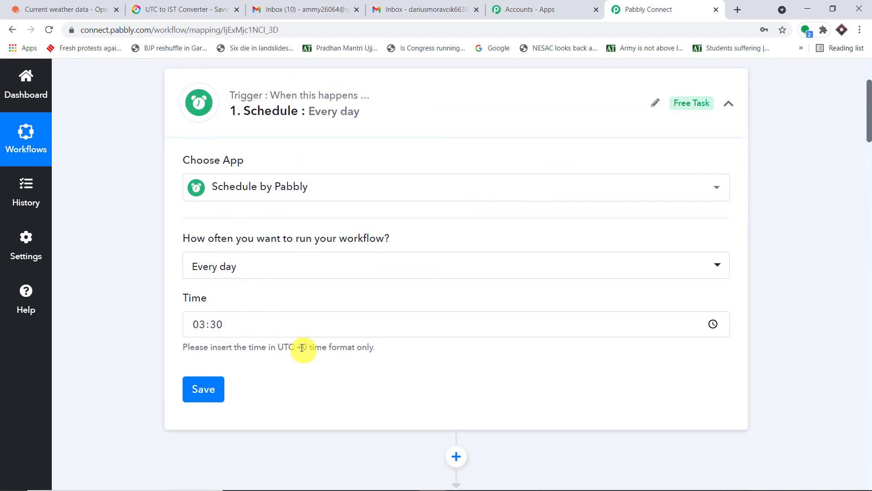
{"action": "left_click", "coordinate": [223, 9]}
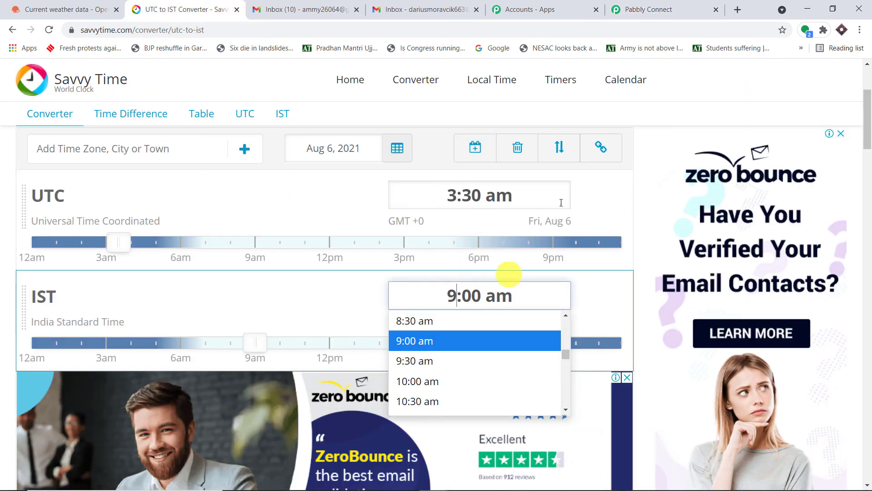
{"action": "left_click", "coordinate": [708, 8]}
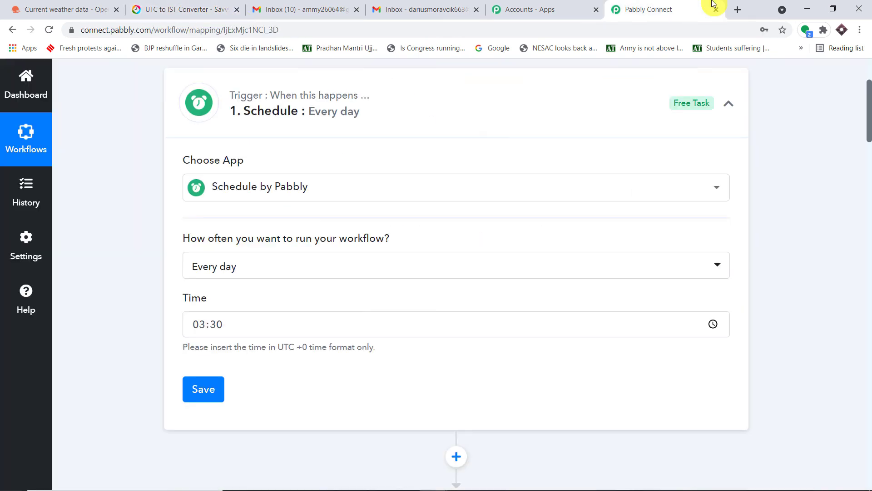
{"action": "left_click", "coordinate": [436, 9]}
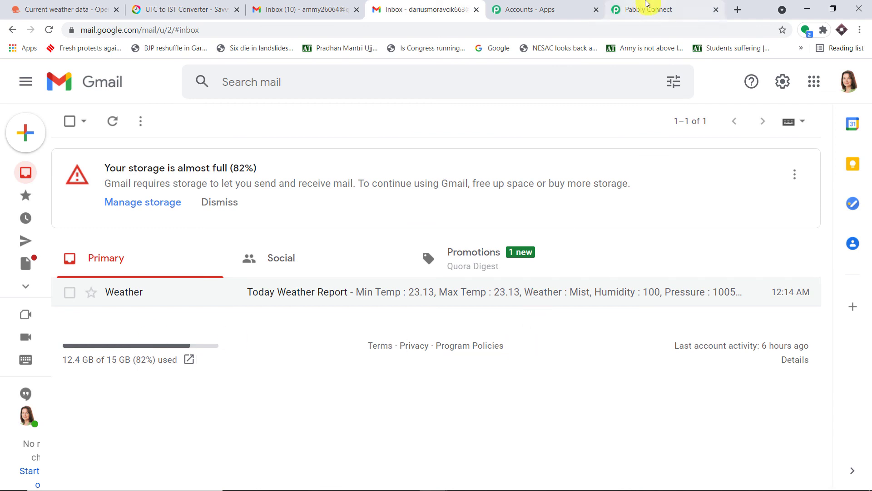
{"action": "left_click", "coordinate": [642, 8]}
{"action": "scroll", "coordinate": [469, 207], "scroll_direction": "down", "scroll_amount": 1}
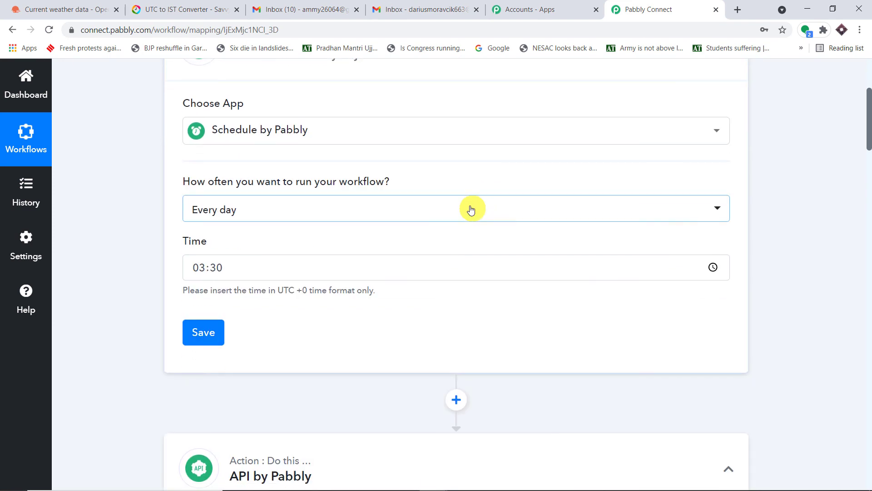
Schedule the trigger to run at regular intervals every 1 minute and save it.
{"action": "left_click", "coordinate": [471, 208]}
{"action": "left_click", "coordinate": [320, 280]}
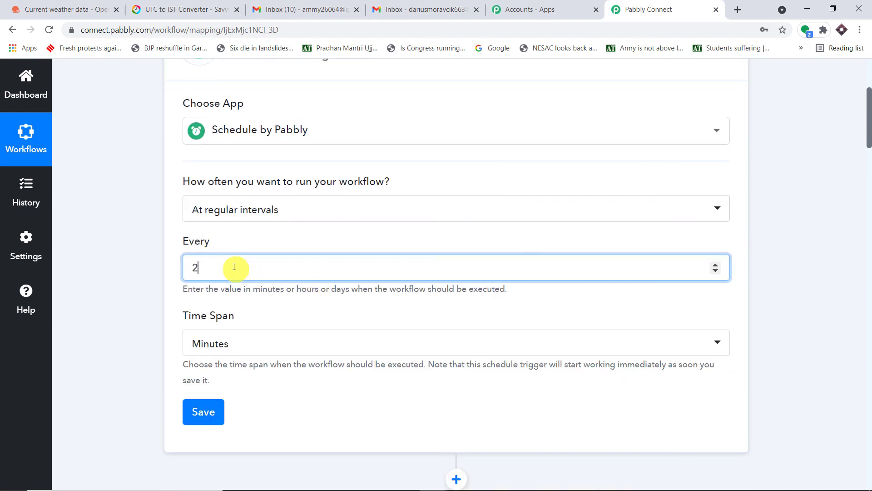
{"action": "key", "text": "BackSpace"}
{"action": "type", "text": "15"}
{"action": "key", "text": "BackSpace"}
{"action": "left_click", "coordinate": [204, 412]}
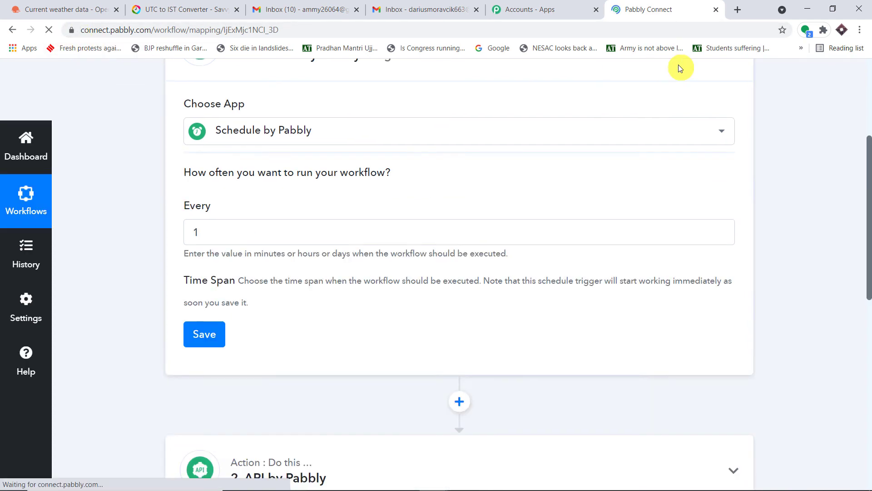
{"action": "left_click", "coordinate": [445, 5]}
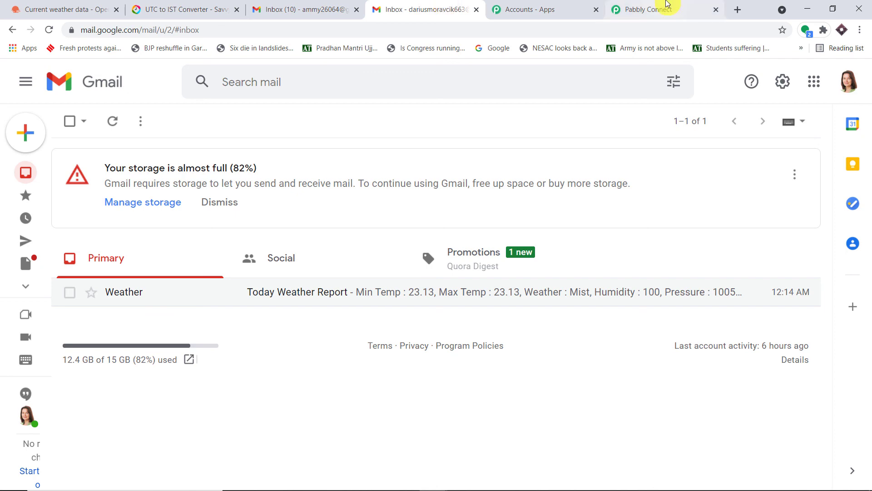
Disable the Weather Reports Everyday workflow and collapse the Schedule trigger card.
{"action": "left_click", "coordinate": [668, 8]}
{"action": "scroll", "coordinate": [867, 146], "scroll_direction": "up", "scroll_amount": 4}
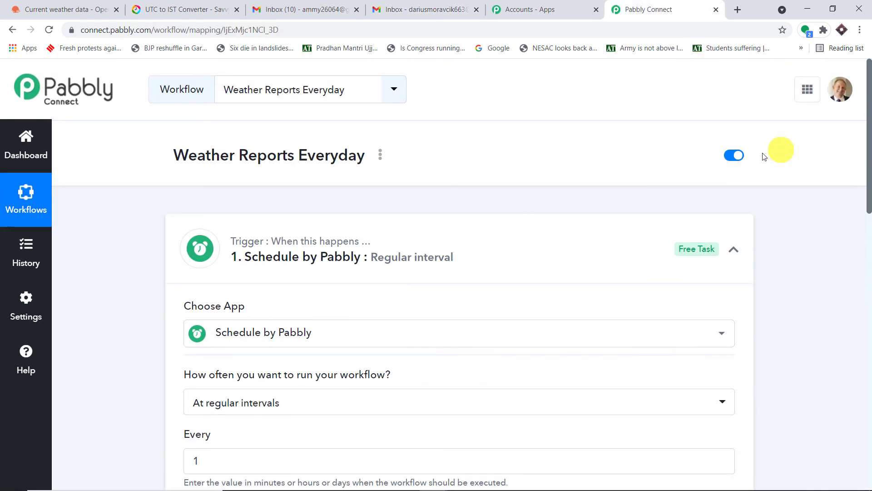
{"action": "left_click", "coordinate": [731, 157]}
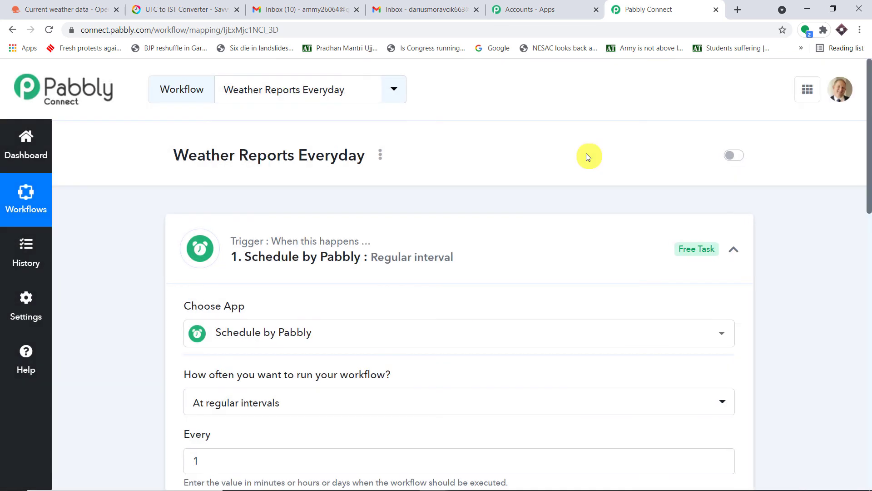
{"action": "left_click", "coordinate": [371, 247]}
{"action": "scroll", "coordinate": [374, 241], "scroll_direction": "down", "scroll_amount": 5}
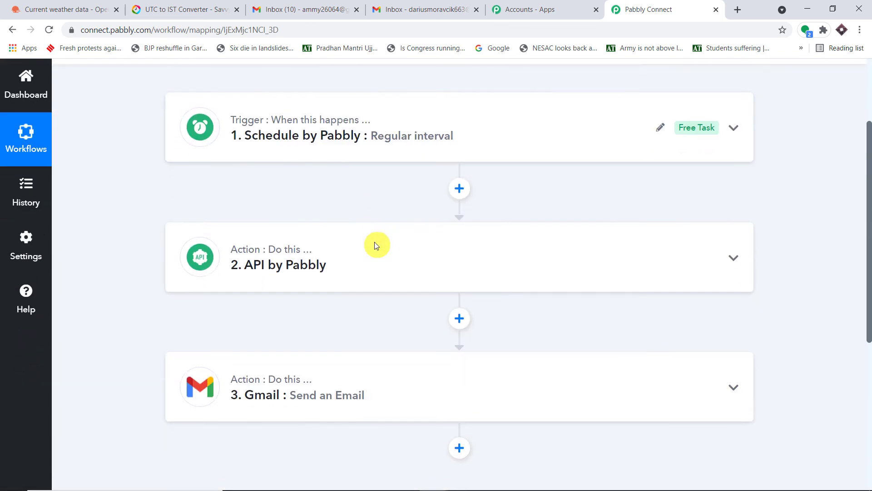
{"action": "scroll", "coordinate": [351, 176], "scroll_direction": "up", "scroll_amount": 3}
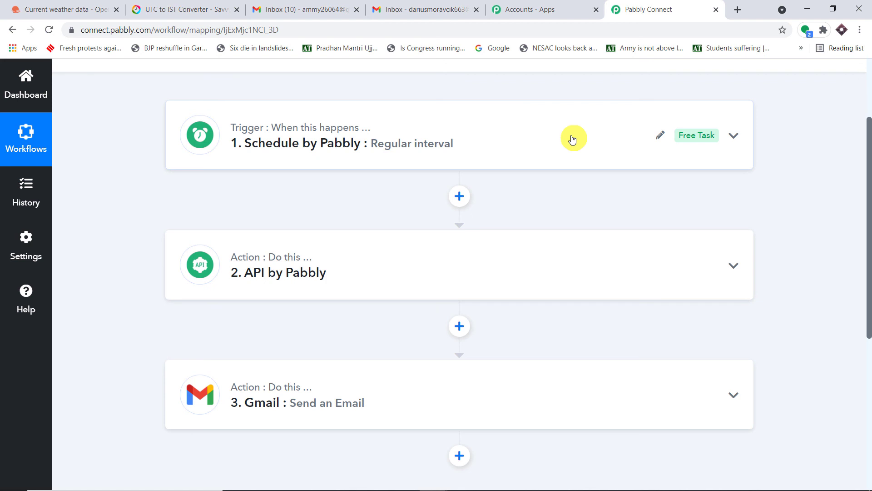
{"action": "scroll", "coordinate": [573, 138], "scroll_direction": "down", "scroll_amount": 3}
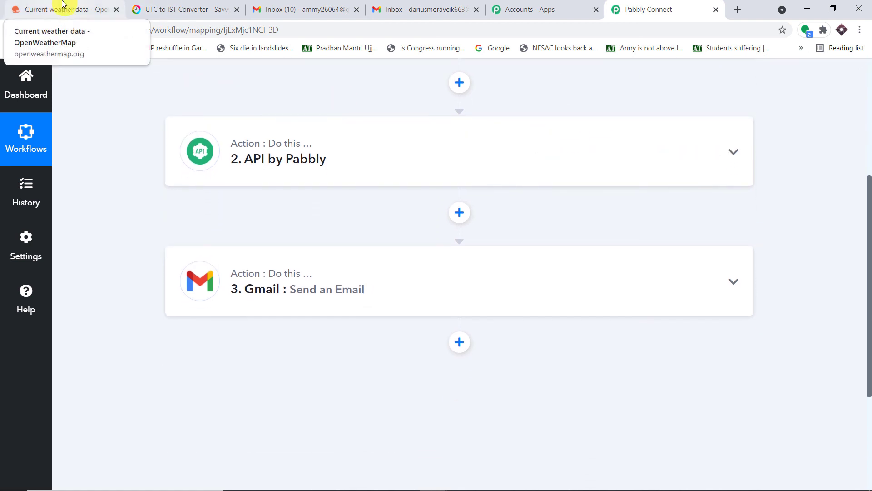
{"action": "scroll", "coordinate": [374, 284], "scroll_direction": "down", "scroll_amount": 1}
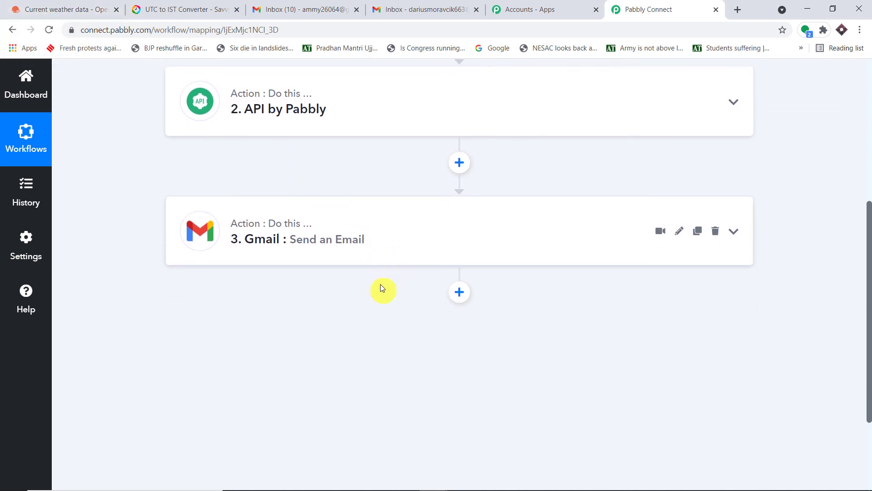
Check the Gmail inbox again, then review the disabled workflow's three steps.
{"action": "left_click", "coordinate": [409, 9]}
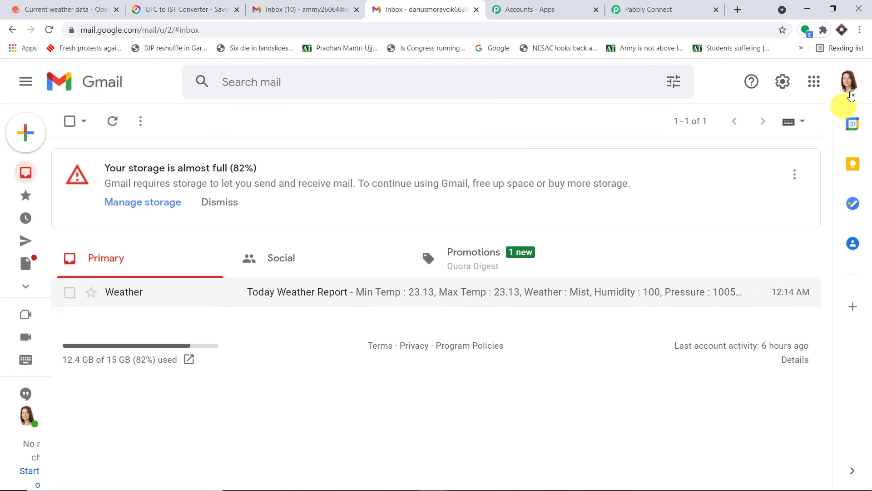
{"action": "left_click", "coordinate": [668, 7]}
{"action": "scroll", "coordinate": [633, 99], "scroll_direction": "up", "scroll_amount": 1}
{"action": "scroll", "coordinate": [634, 99], "scroll_direction": "up", "scroll_amount": 2}
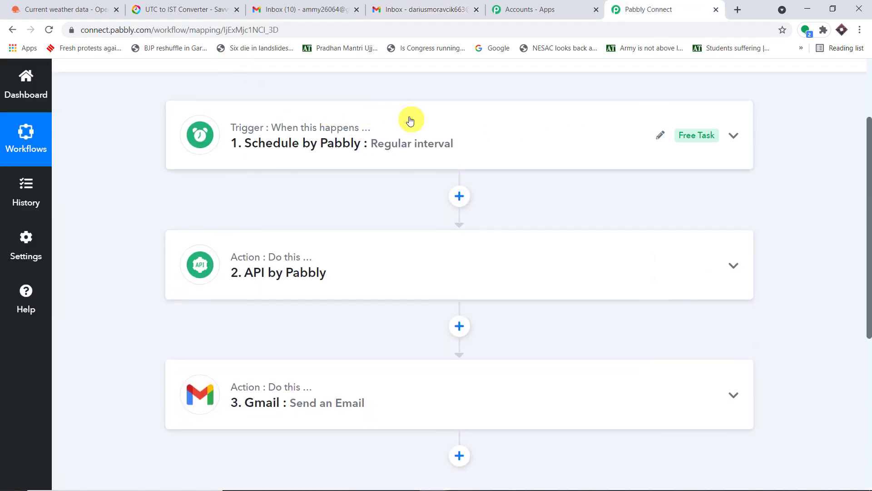
{"action": "scroll", "coordinate": [415, 124], "scroll_direction": "down", "scroll_amount": 1}
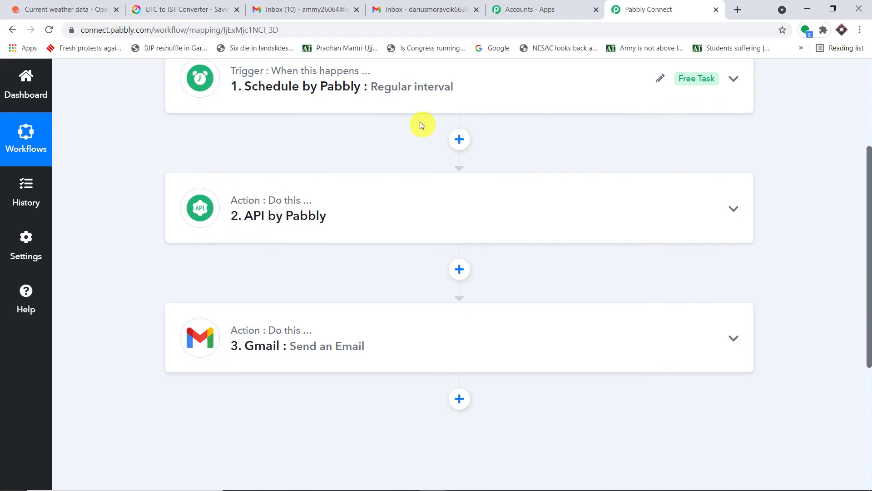